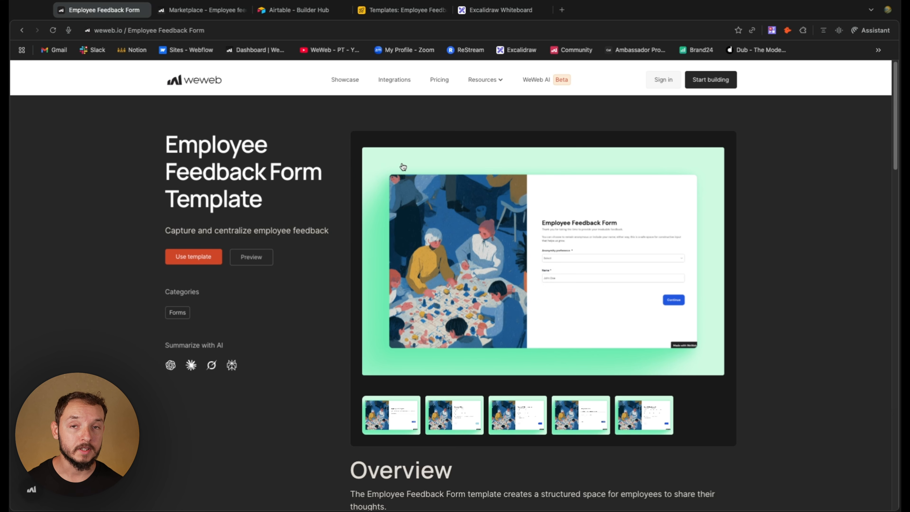
# Switch to the WeWeb editor and test the feedback form's validation by entering a name with no anonymity preference and continuing.
pyautogui.click(194, 10)
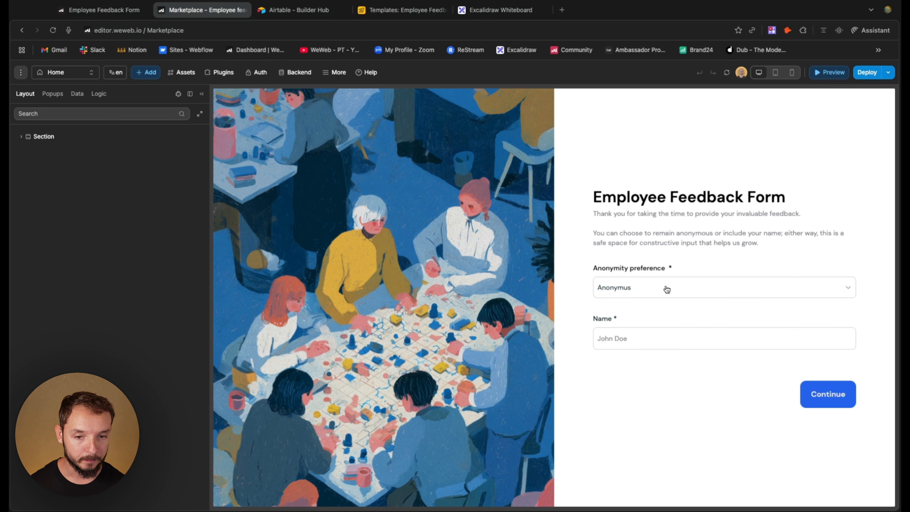
pyautogui.click(645, 295)
pyautogui.click(648, 161)
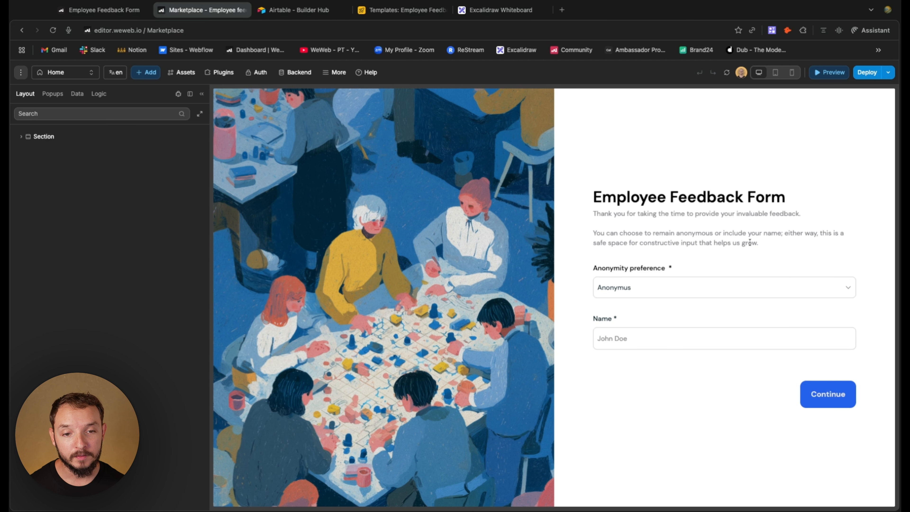
pyautogui.click(658, 294)
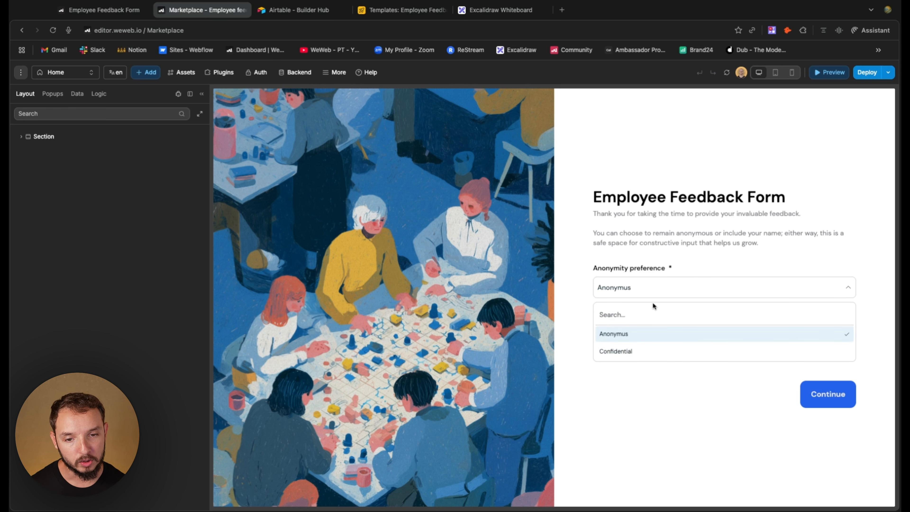
pyautogui.click(616, 338)
pyautogui.write('agustin')
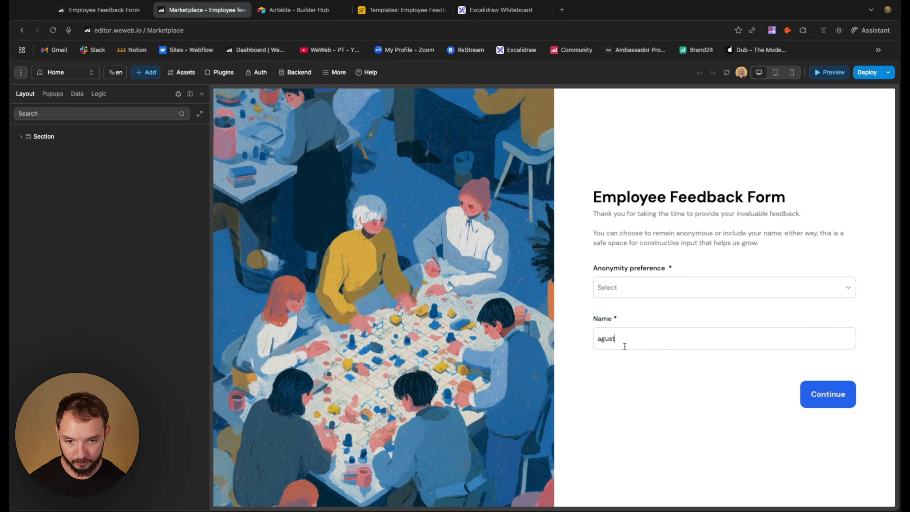
pyautogui.click(820, 398)
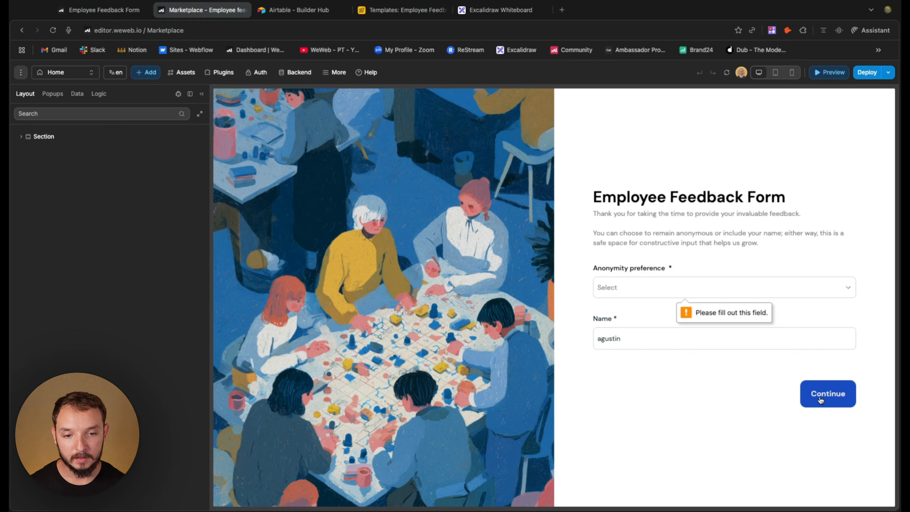
# Select and clear the Anonymus preference, and try to continue the form without one.
pyautogui.click(687, 293)
pyautogui.click(626, 338)
pyautogui.click(633, 295)
pyautogui.click(623, 335)
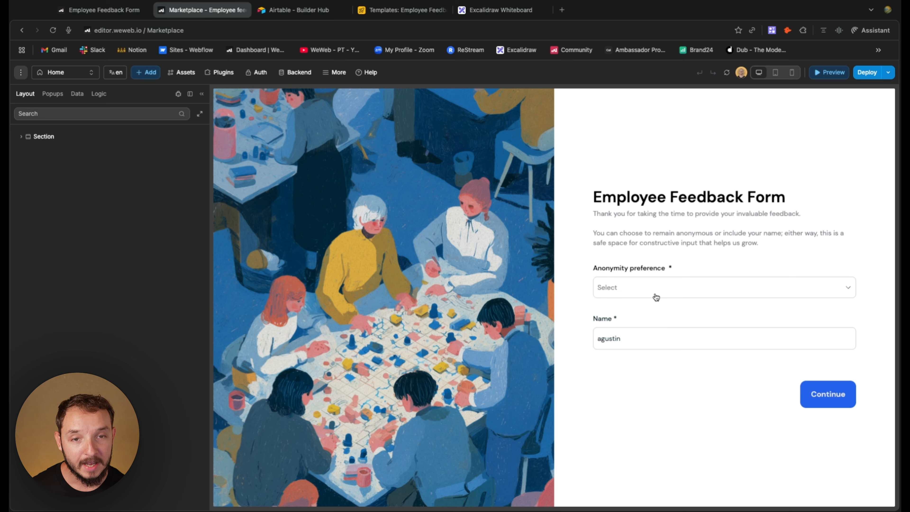
pyautogui.click(834, 397)
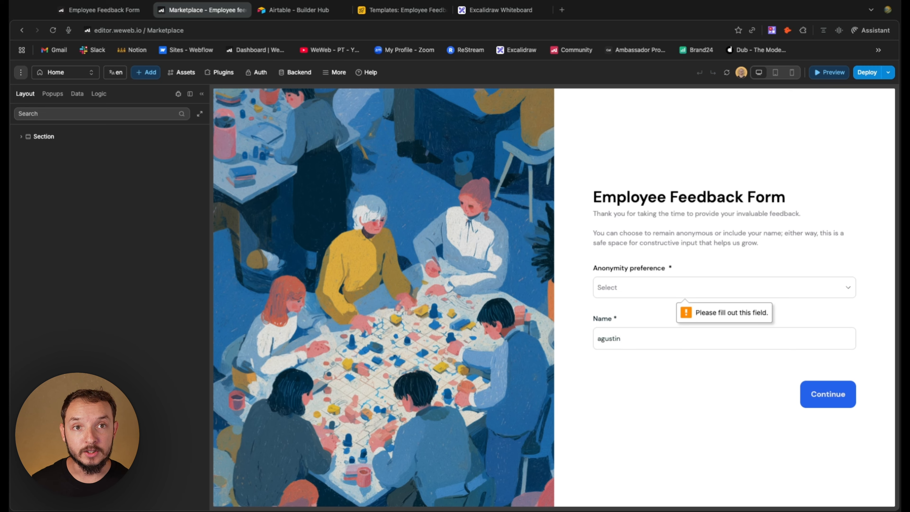
# Continue the form with Anonymus as the anonymity preference, and try to pass the Overall Satisfaction step with empty fields.
pyautogui.click(654, 287)
pyautogui.click(624, 338)
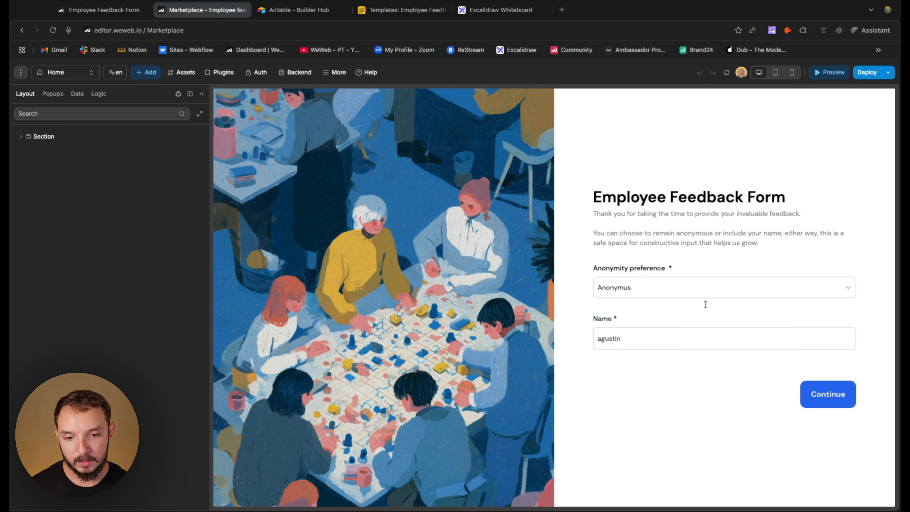
pyautogui.click(840, 398)
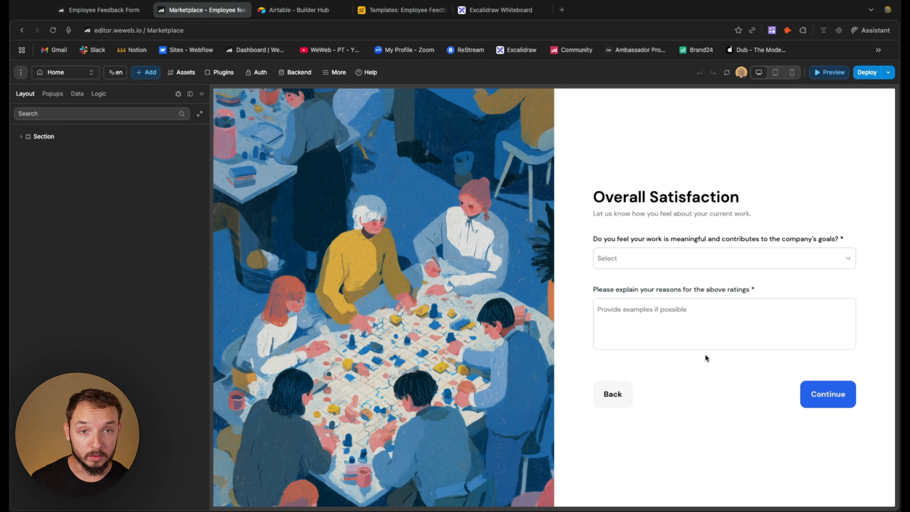
pyautogui.click(829, 396)
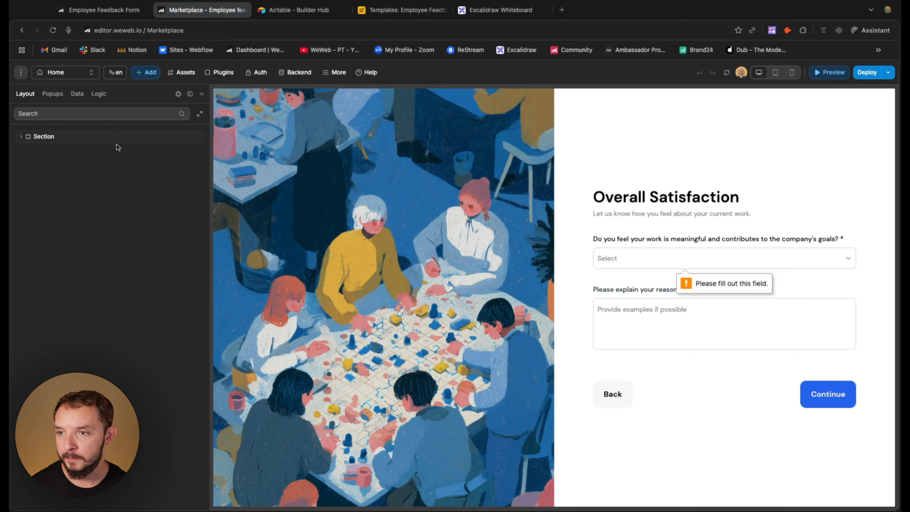
# Inspect the settings of the currentStep and totalSteps variables in the project data.
pyautogui.click(78, 100)
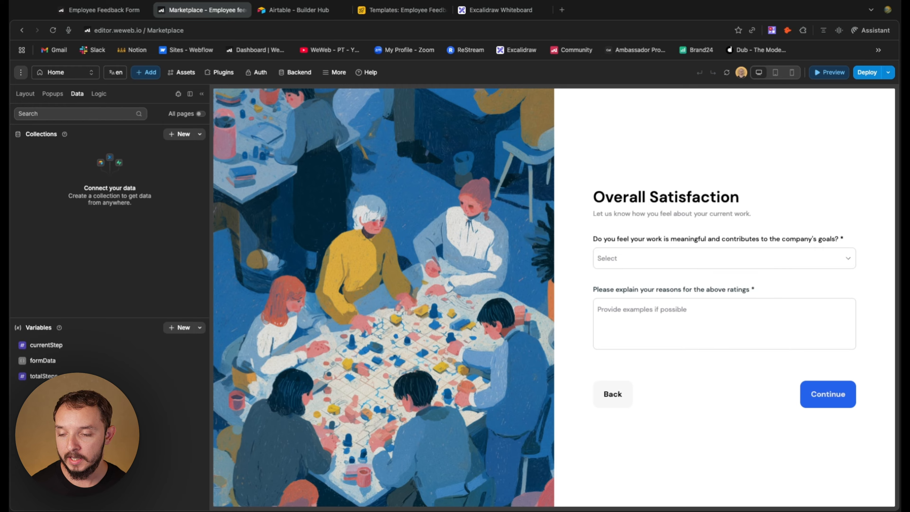
pyautogui.click(61, 348)
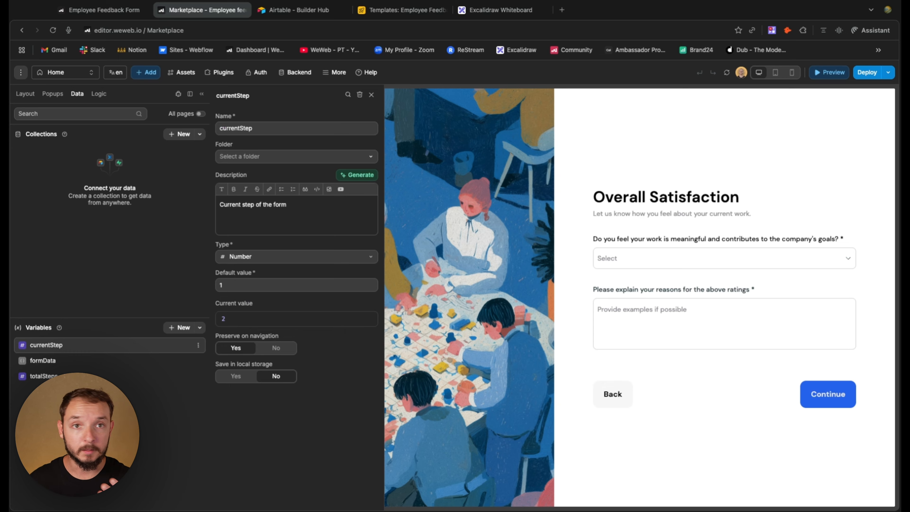
pyautogui.click(68, 377)
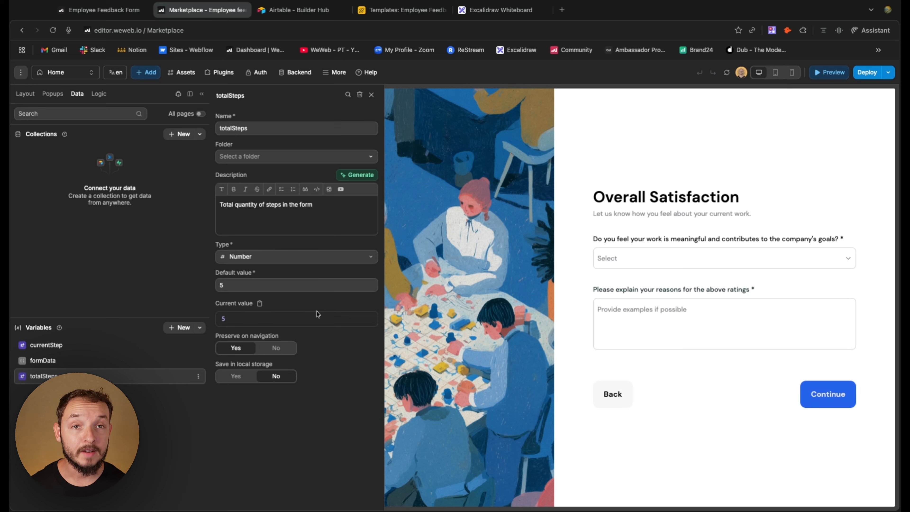
pyautogui.click(671, 166)
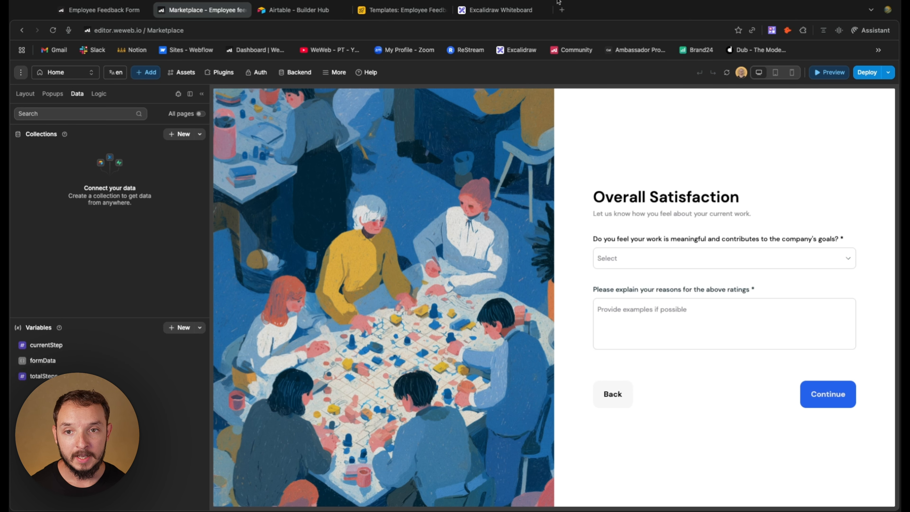
# Switch to the Excalidraw whiteboard and examine the Validate + Add to Variable and formData Variable labels.
pyautogui.click(501, 9)
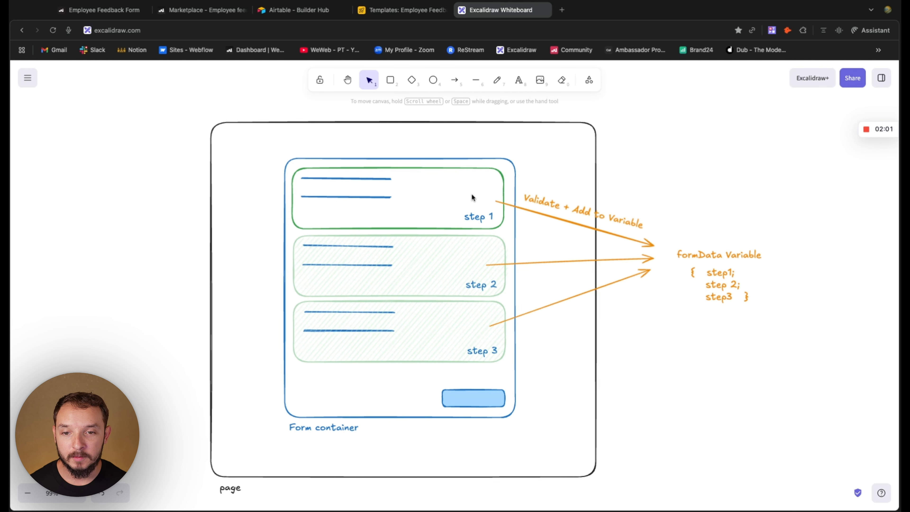
pyautogui.click(536, 206)
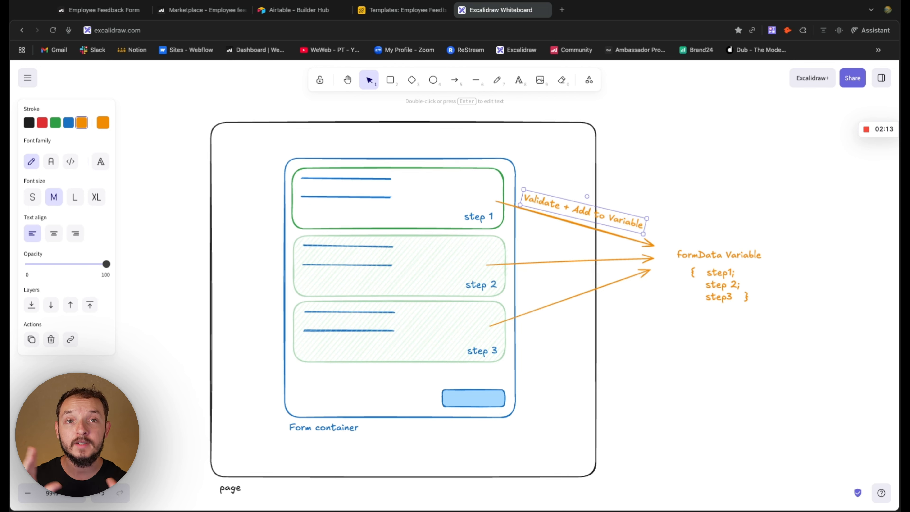
pyautogui.click(708, 257)
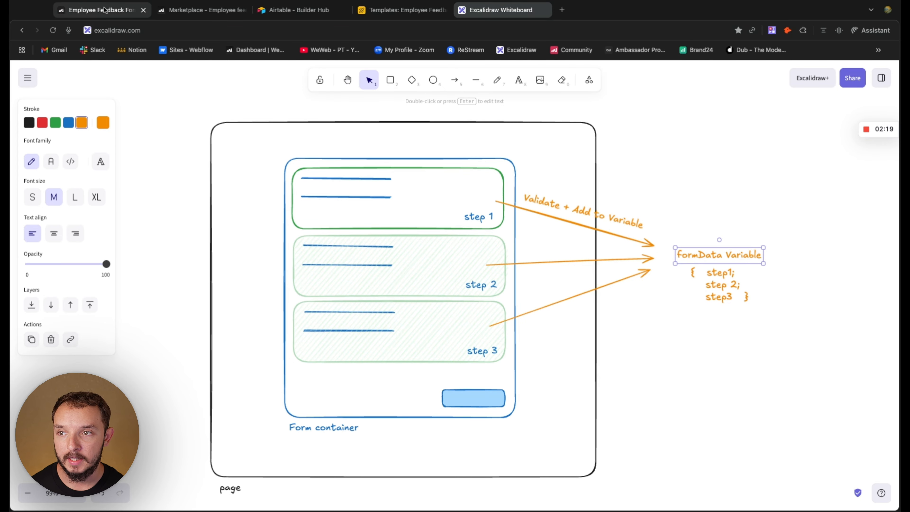
# Switch back to the WeWeb editor and examine the formData variable's default value.
pyautogui.click(202, 9)
pyautogui.click(68, 359)
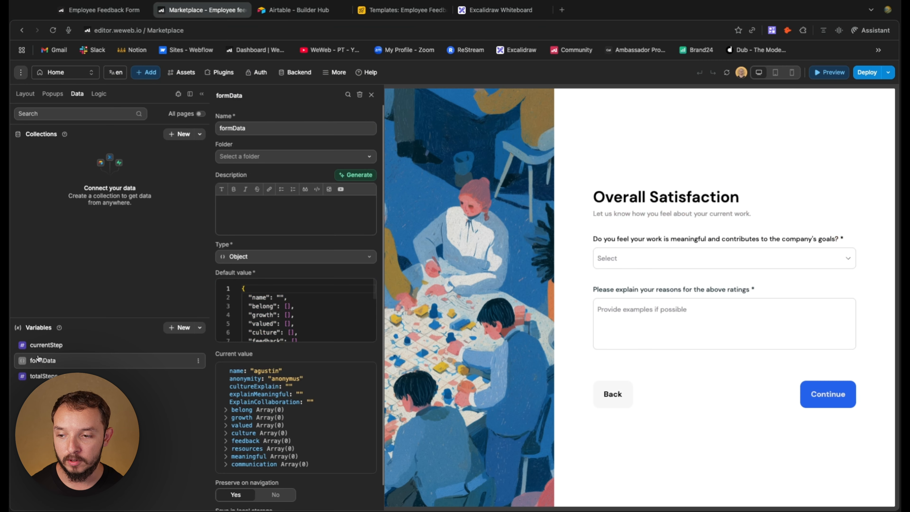
pyautogui.scroll(-3, 293, 332)
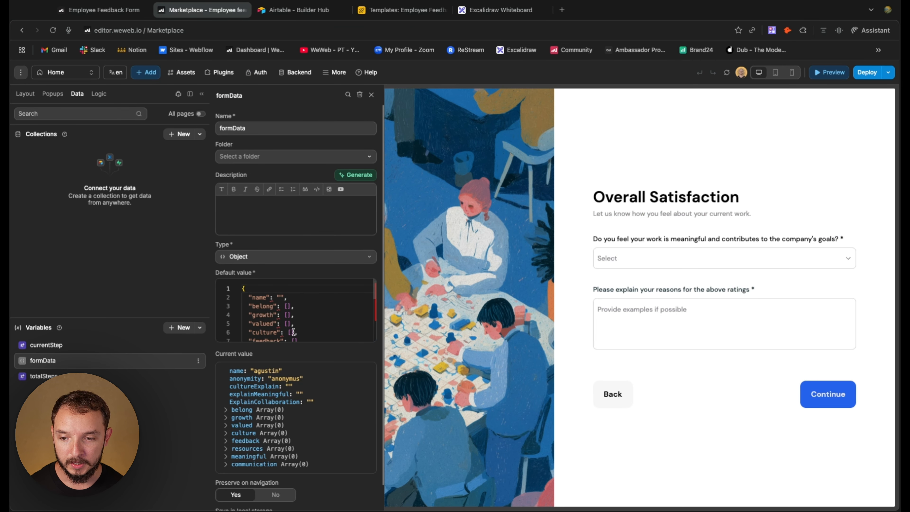
# Return to the Excalidraw whiteboard and examine the step 1, step 2 and step 3 blocks inside the form container.
pyautogui.click(516, 10)
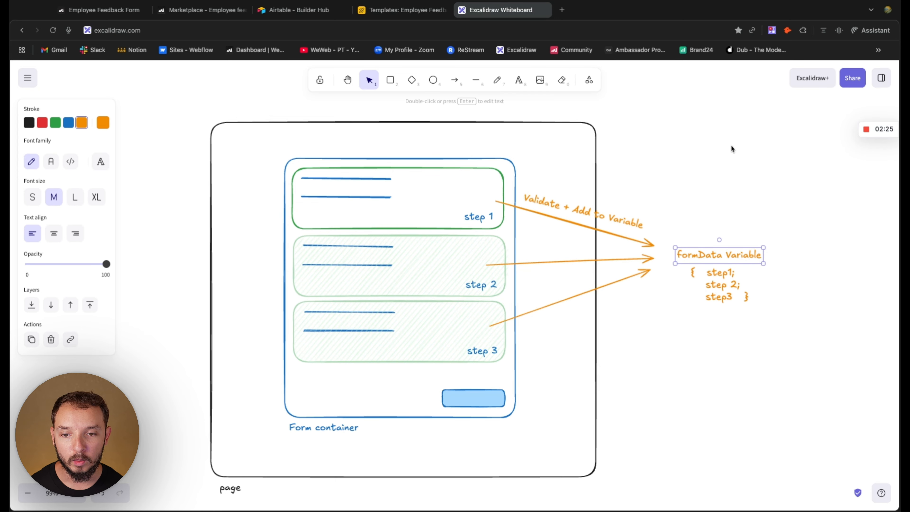
pyautogui.click(419, 194)
pyautogui.click(476, 217)
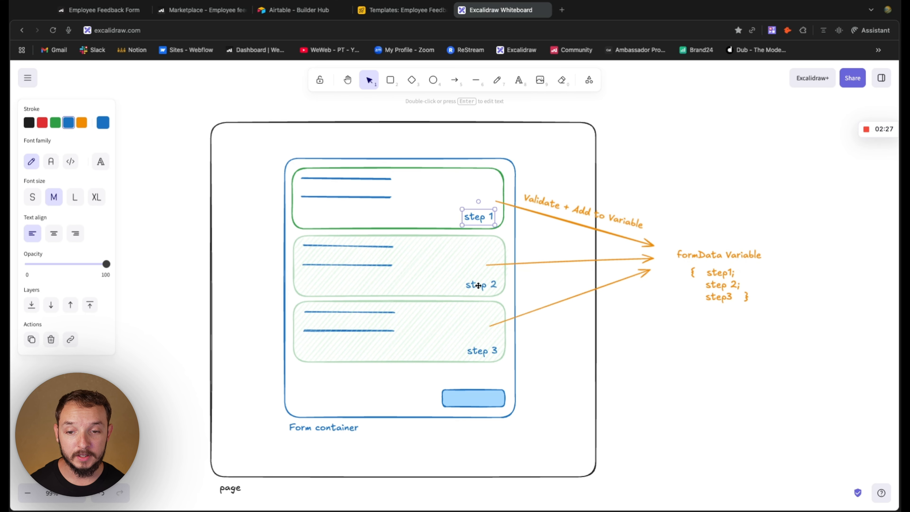
pyautogui.click(477, 292)
pyautogui.click(473, 358)
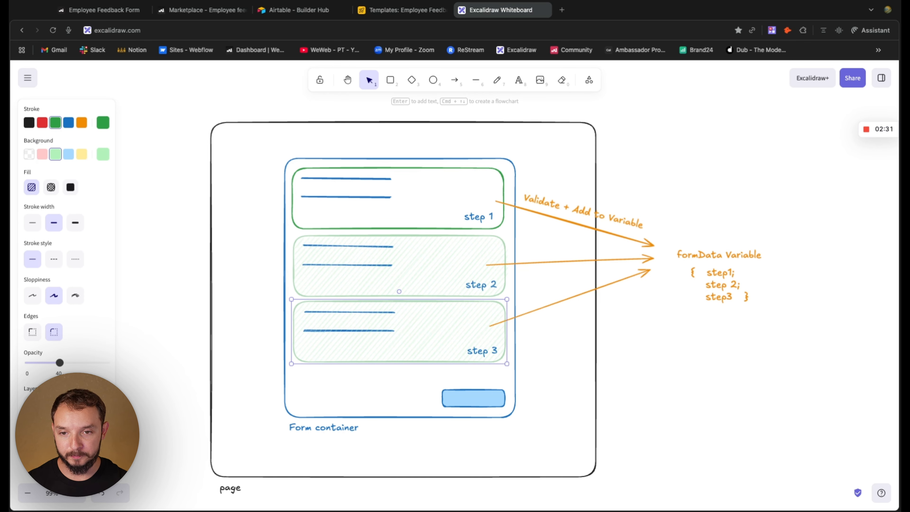
# Go back to the WeWeb editor and expand the page layout down to Form 1 container to examine its step sections.
pyautogui.click(202, 10)
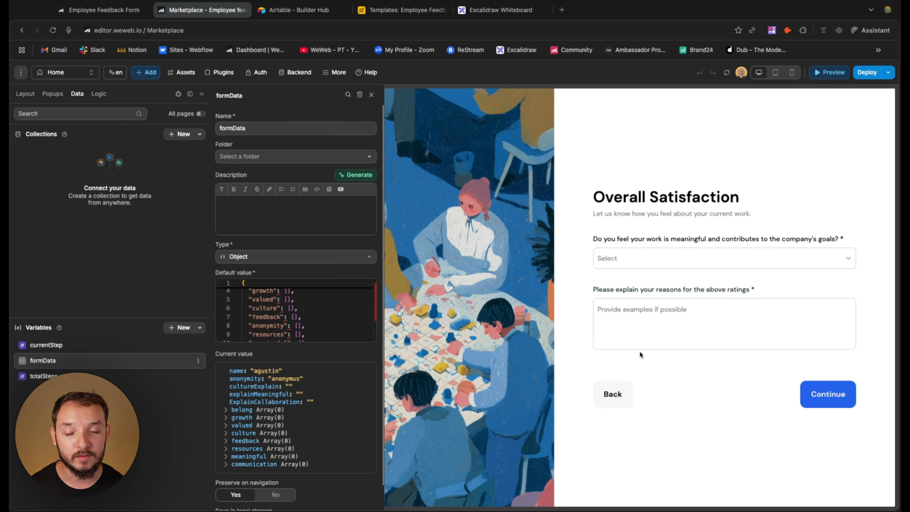
pyautogui.click(26, 94)
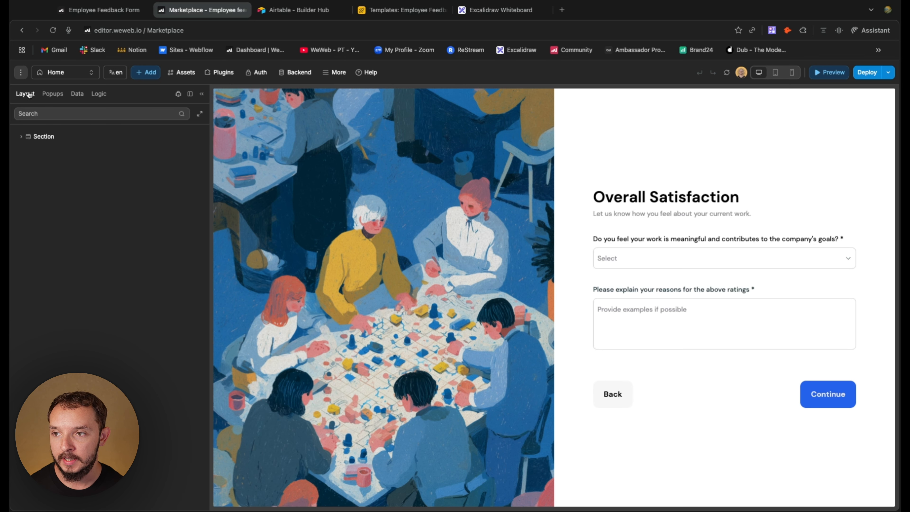
pyautogui.click(21, 136)
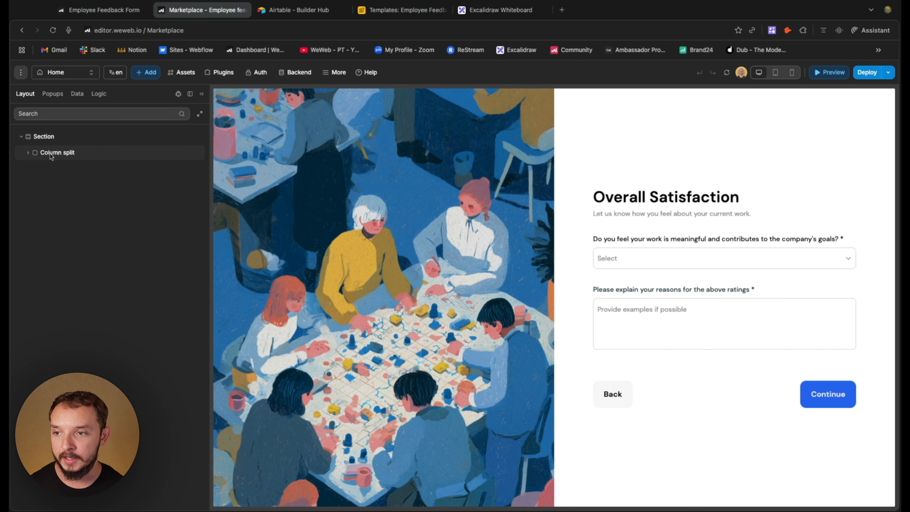
pyautogui.click(28, 153)
pyautogui.click(35, 185)
pyautogui.click(41, 201)
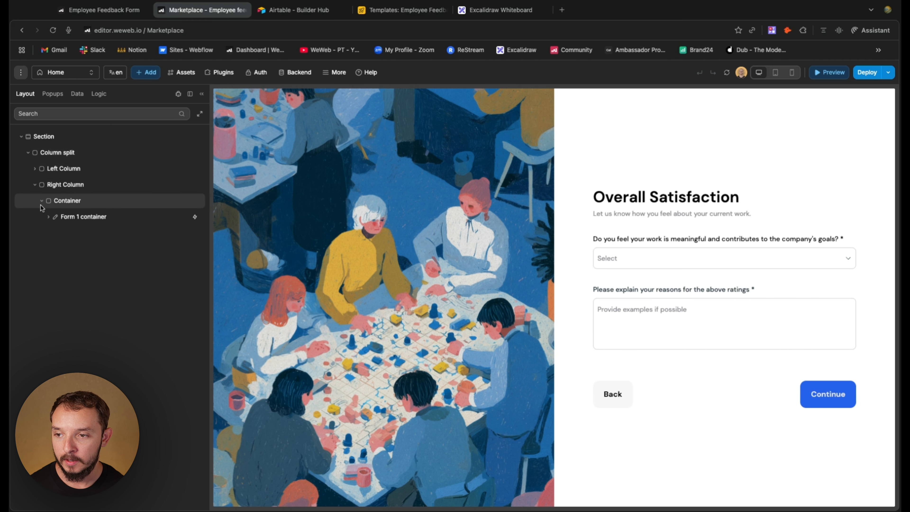
pyautogui.click(48, 217)
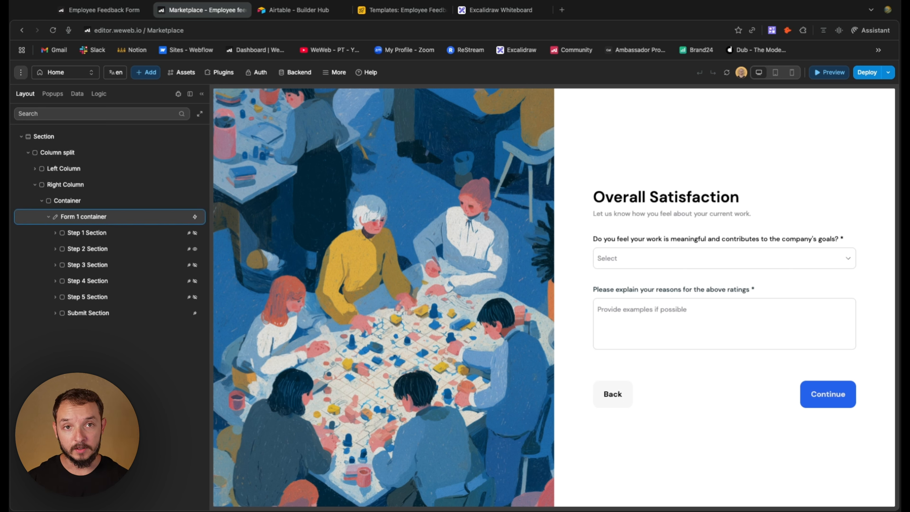
pyautogui.click(104, 250)
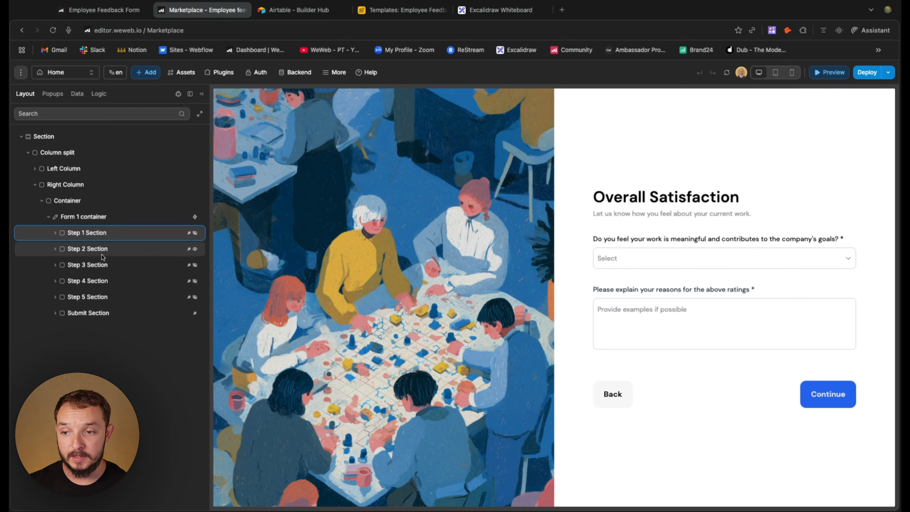
pyautogui.click(123, 237)
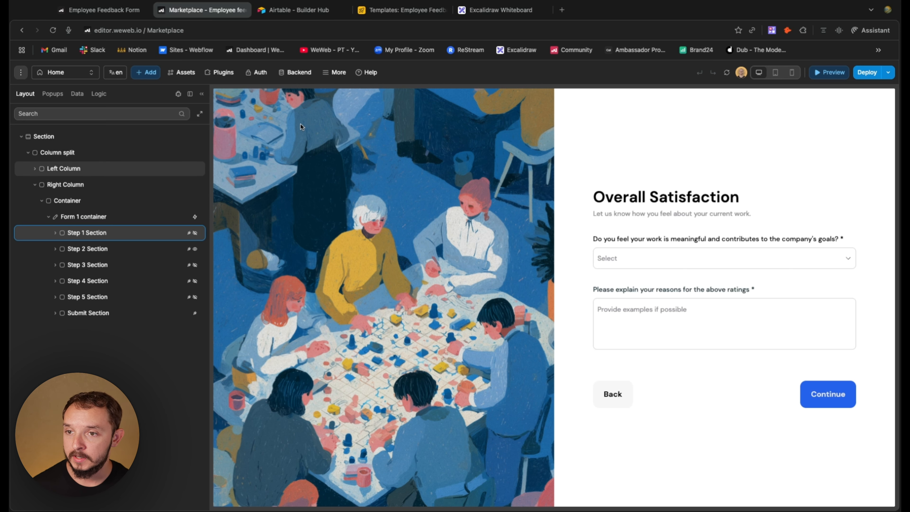
# Add the Airtable data source plugin to the project and open Airtable's personal access tokens page from its configuration.
pyautogui.click(219, 74)
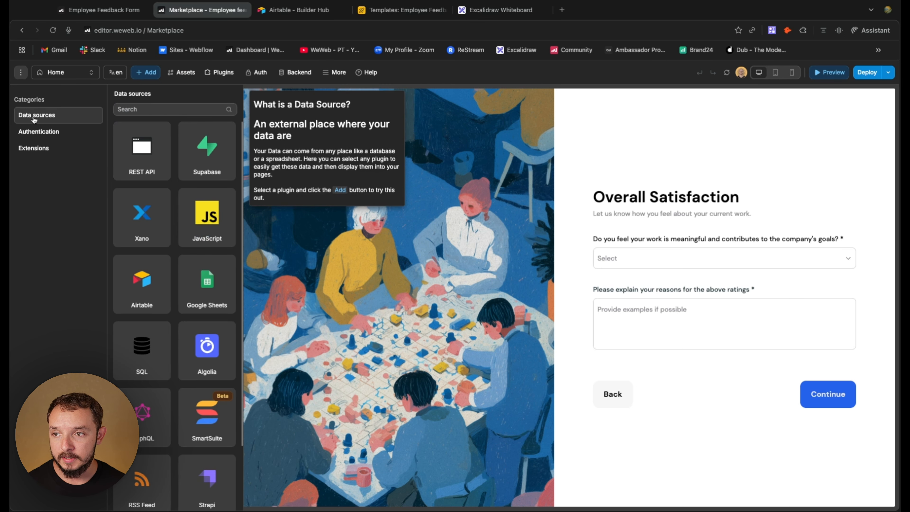
pyautogui.click(150, 300)
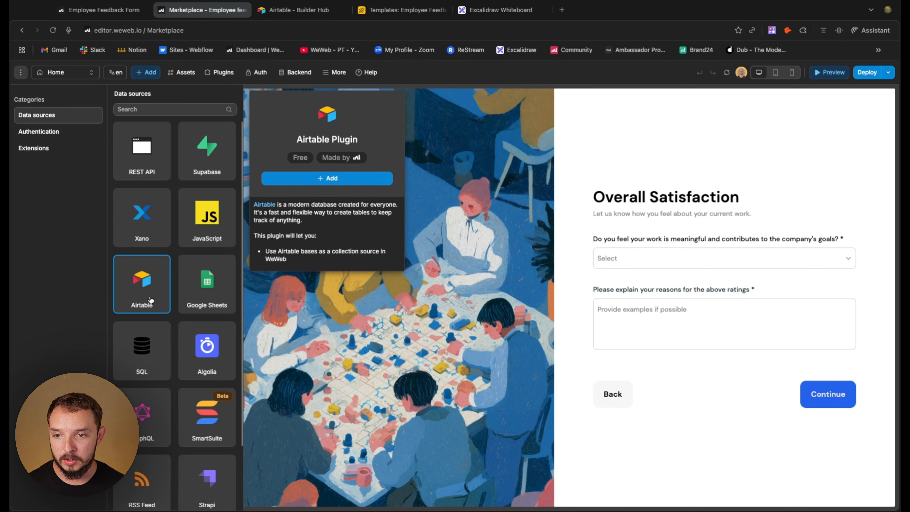
pyautogui.click(342, 182)
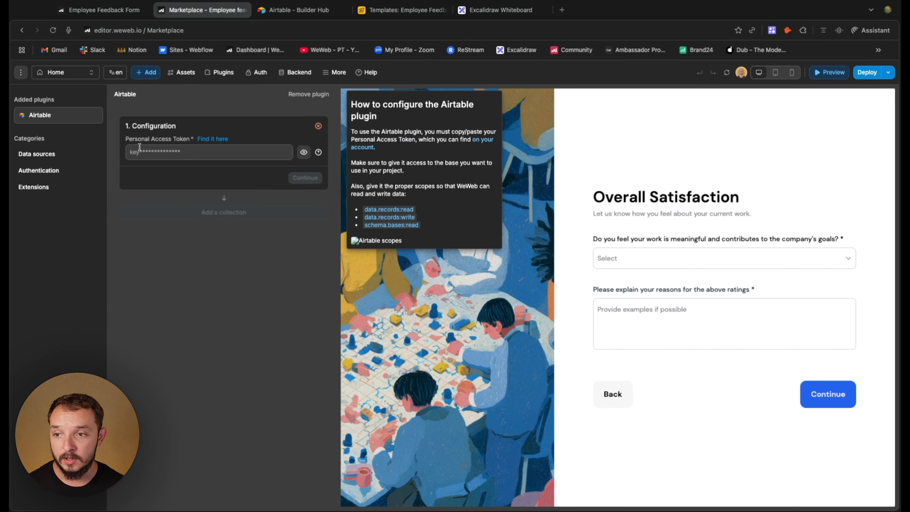
pyautogui.click(216, 140)
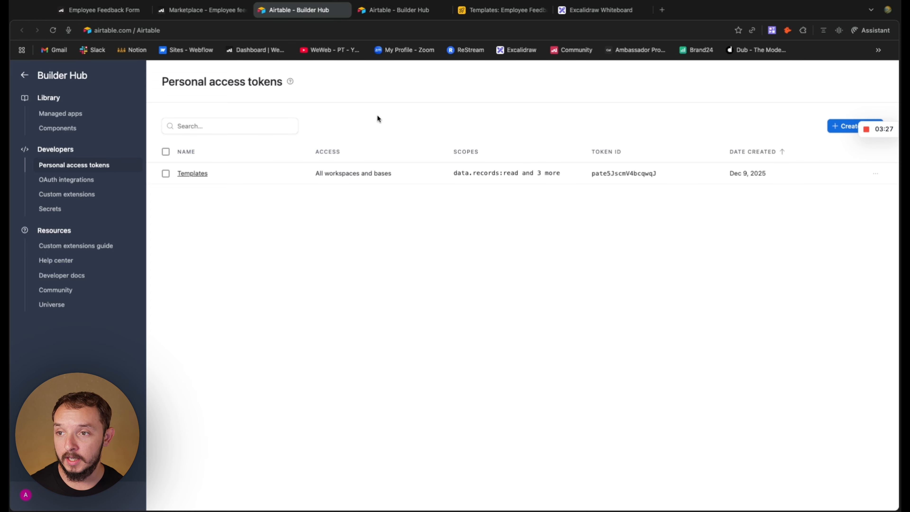
# Create a personal access token named Demo with data.records:read, data.records:write and schema.bases:read scopes and access to the Templates workspace.
pyautogui.write('Demo')
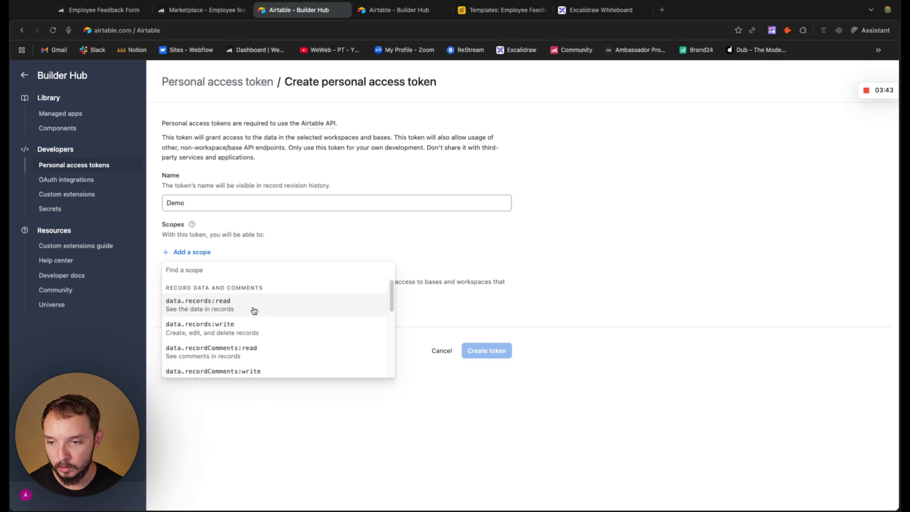
pyautogui.click(228, 310)
pyautogui.click(197, 274)
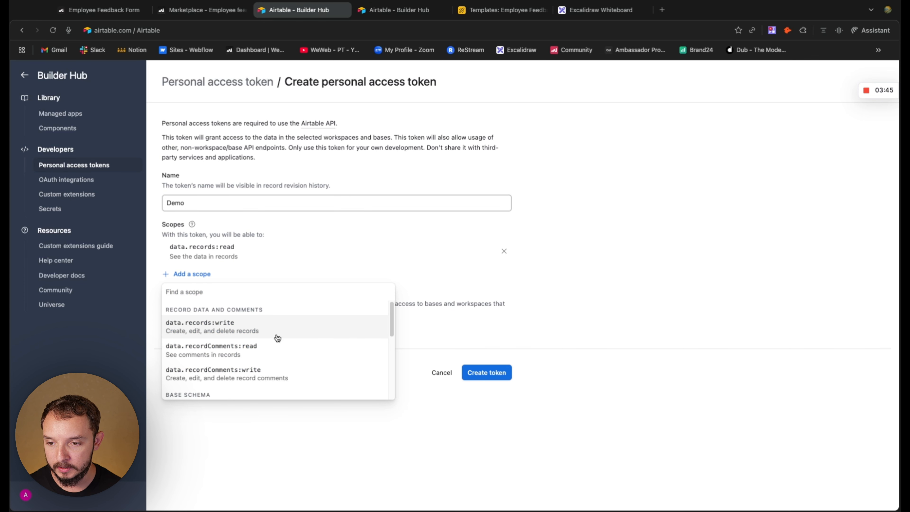
pyautogui.click(260, 331)
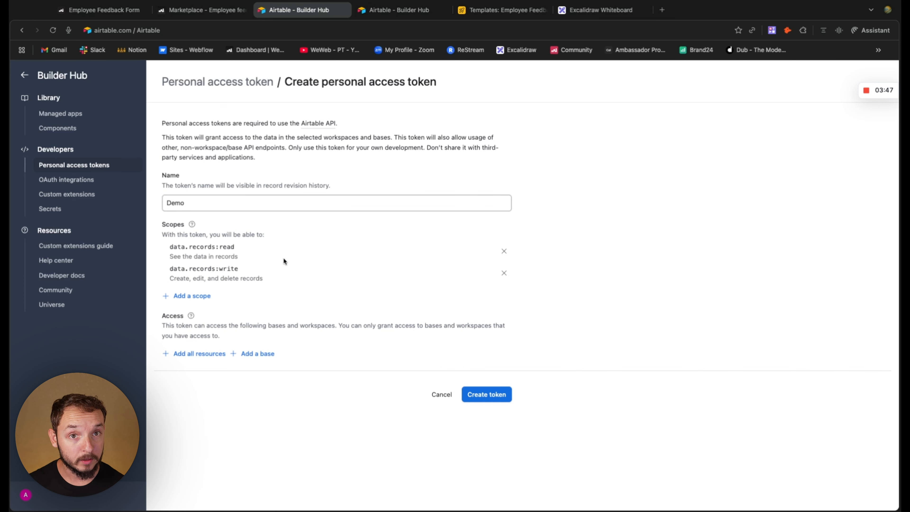
pyautogui.click(198, 297)
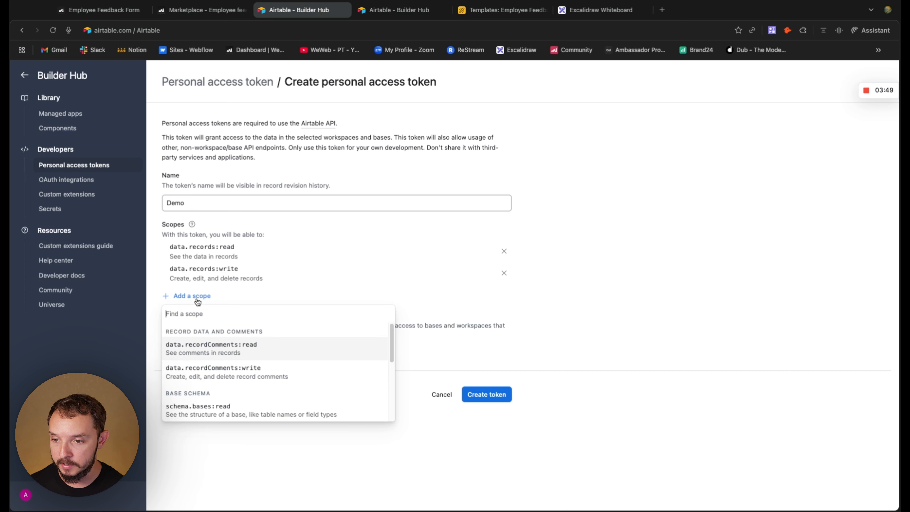
pyautogui.click(215, 406)
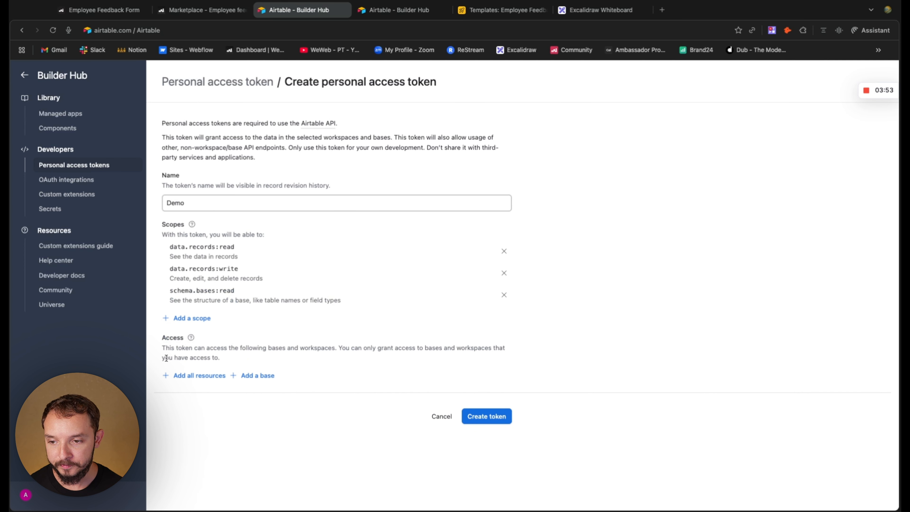
pyautogui.click(255, 375)
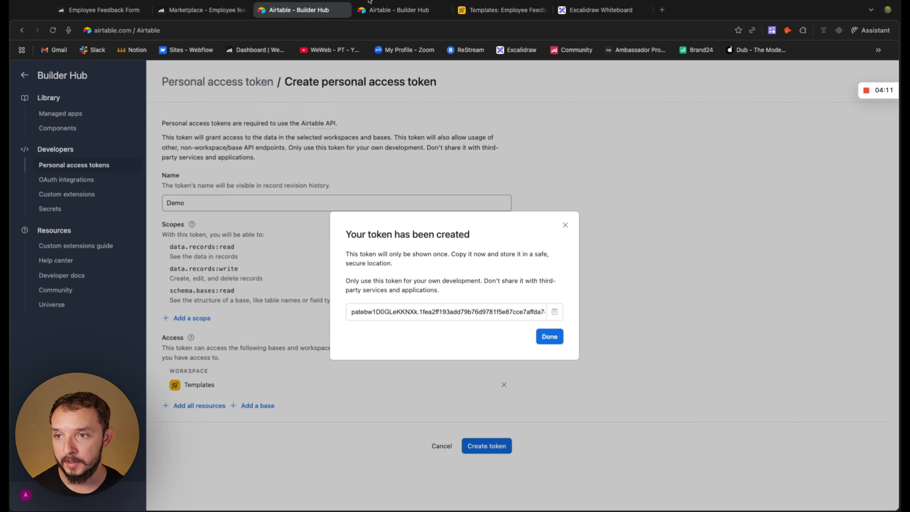
# Switch back to the WeWeb editor and enter the copied personal access token in the Airtable plugin configuration, saving it.
pyautogui.click(202, 9)
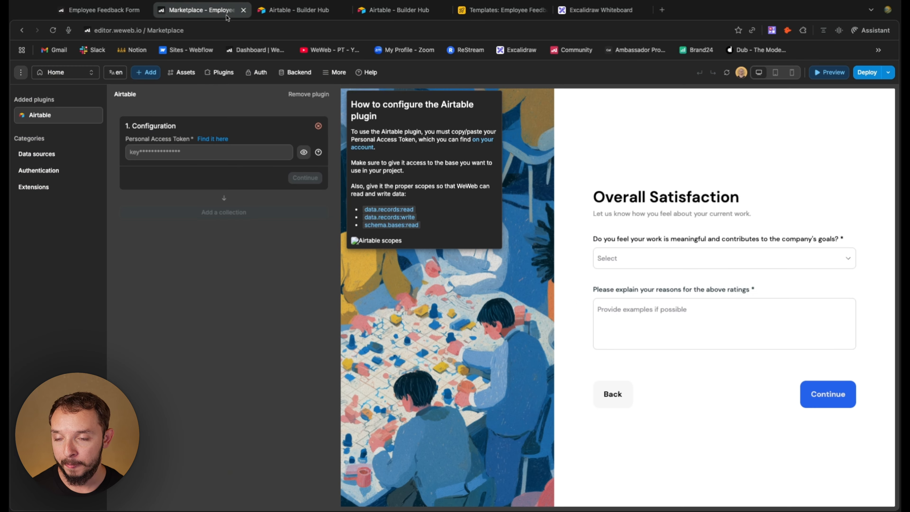
pyautogui.click(190, 157)
pyautogui.press('super+v')
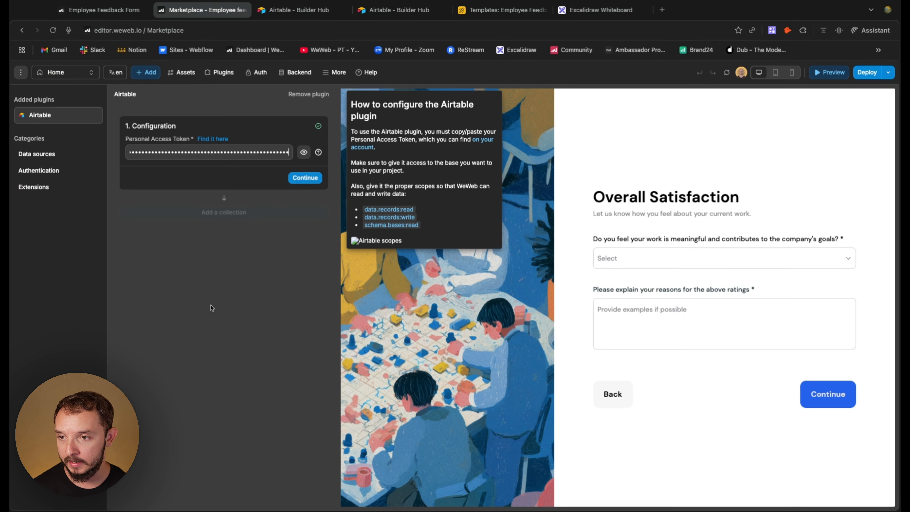
pyautogui.click(305, 178)
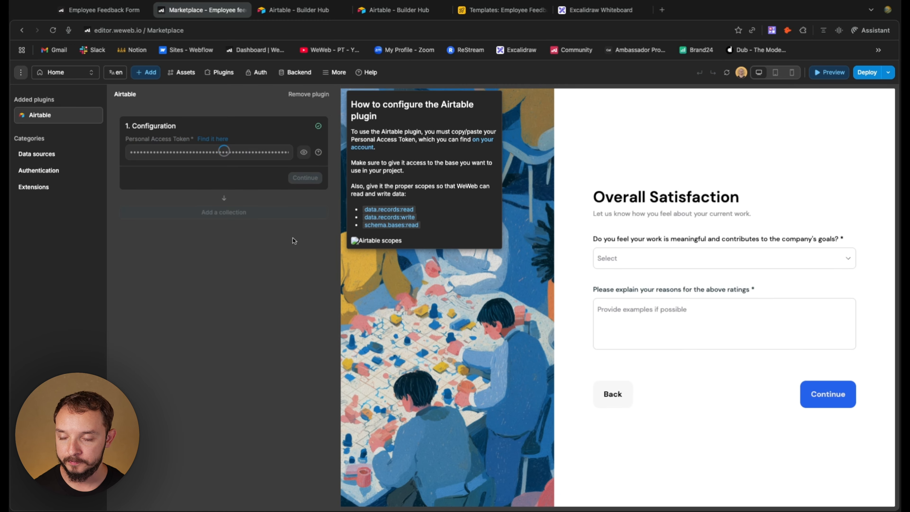
# Create a dynamic collection named Feedbacks that uses Airtable as its source.
pyautogui.click(241, 178)
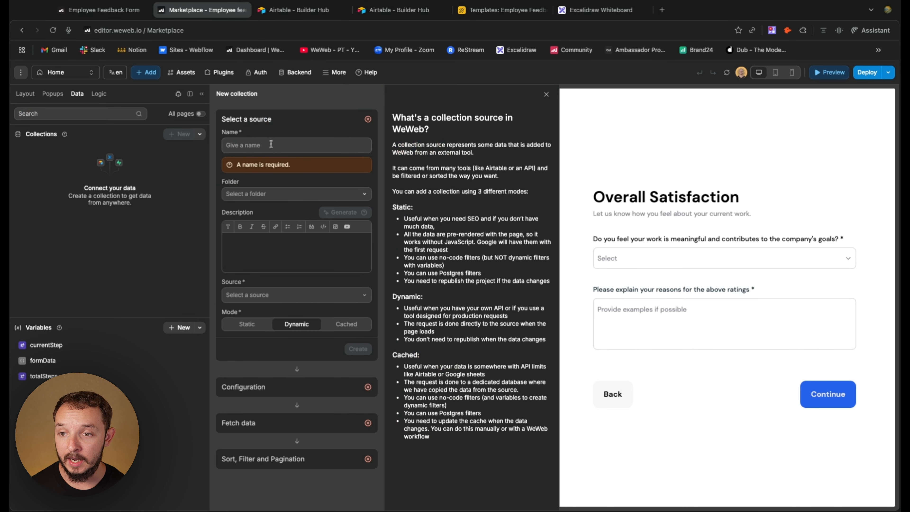
pyautogui.write('Feedbacks')
pyautogui.click(297, 275)
pyautogui.click(244, 291)
pyautogui.click(359, 329)
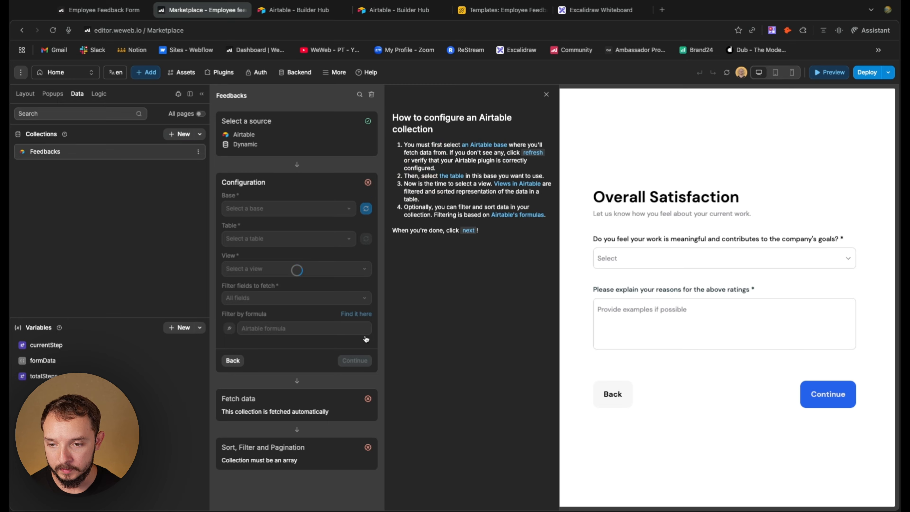
# Configure the Feedbacks collection with the Templates base, Employee Feedback table and Grid view, and check its fetched records against the table in Airtable.
pyautogui.click(297, 213)
pyautogui.click(295, 225)
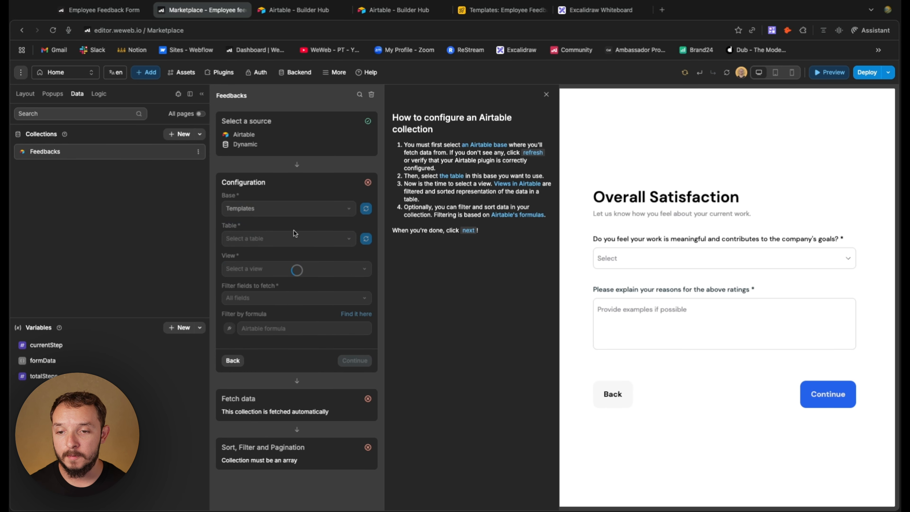
pyautogui.click(502, 14)
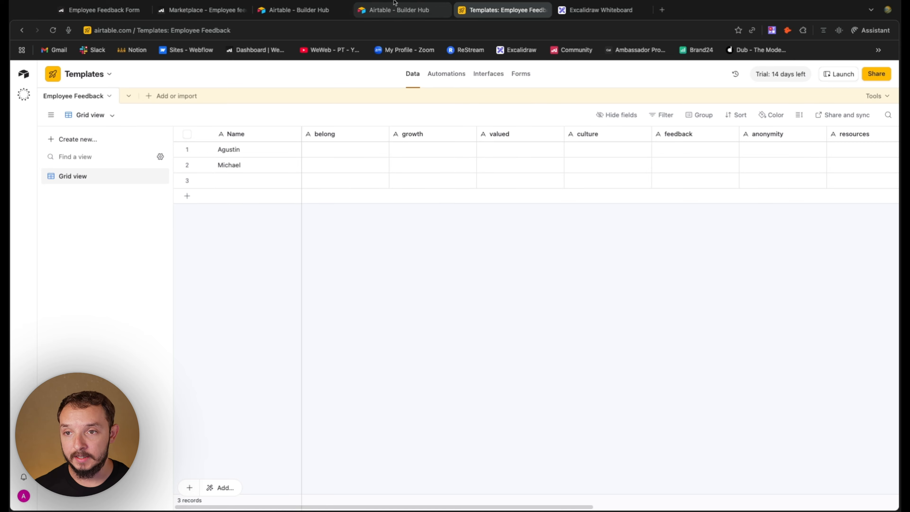
pyautogui.click(202, 10)
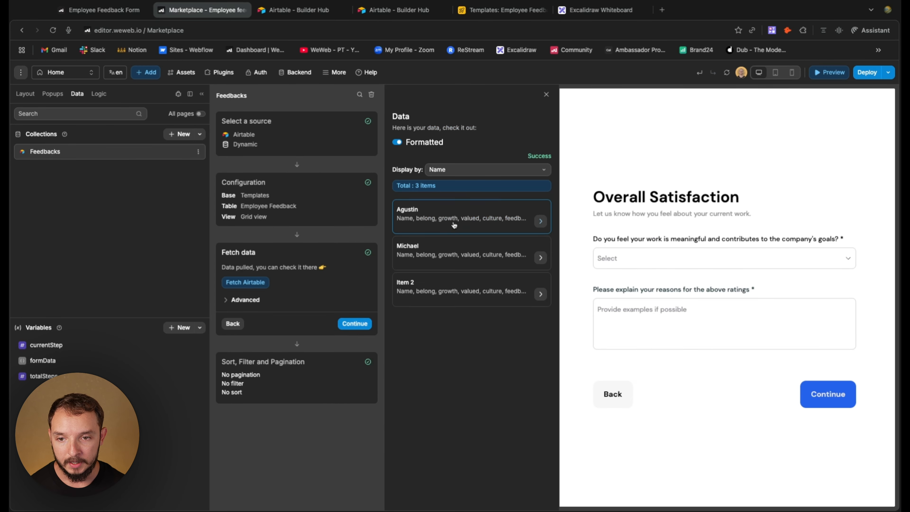
pyautogui.click(462, 208)
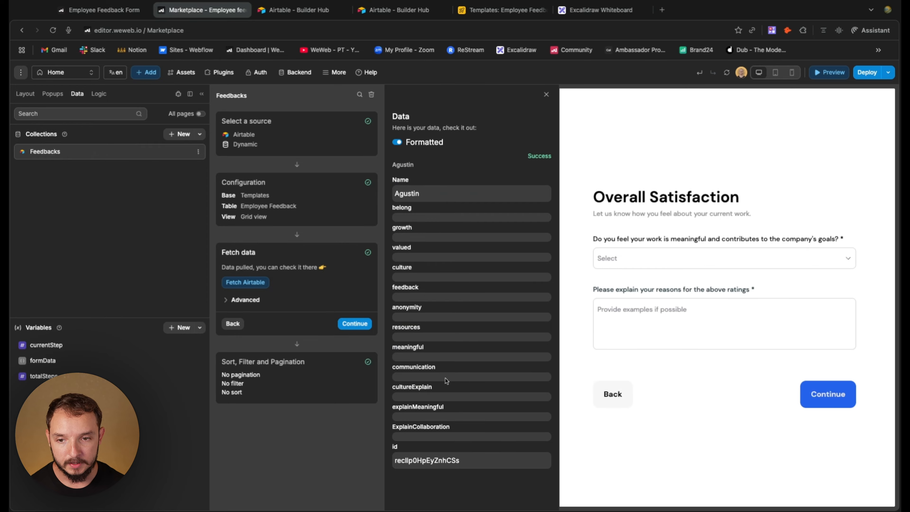
pyautogui.click(357, 324)
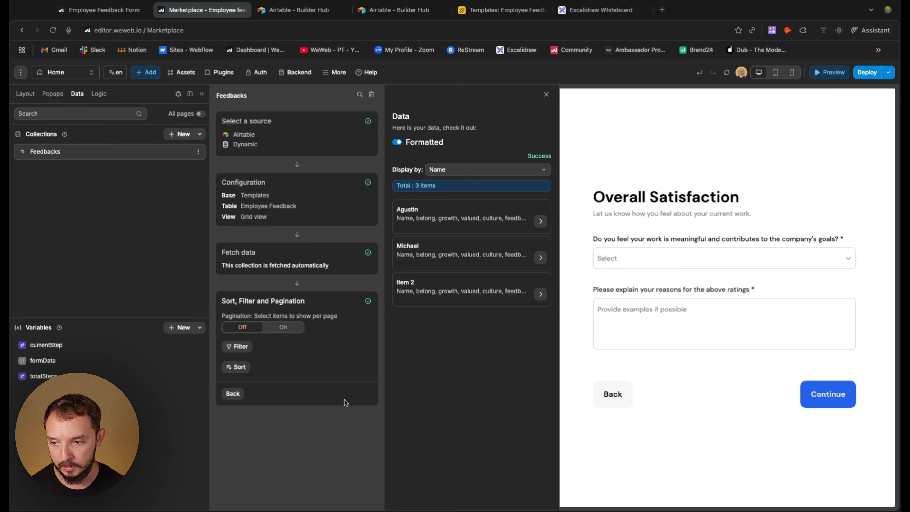
# Return to edit mode, go from the Continue button to its form container, and open the container's Submit Workflow.
pyautogui.click(686, 147)
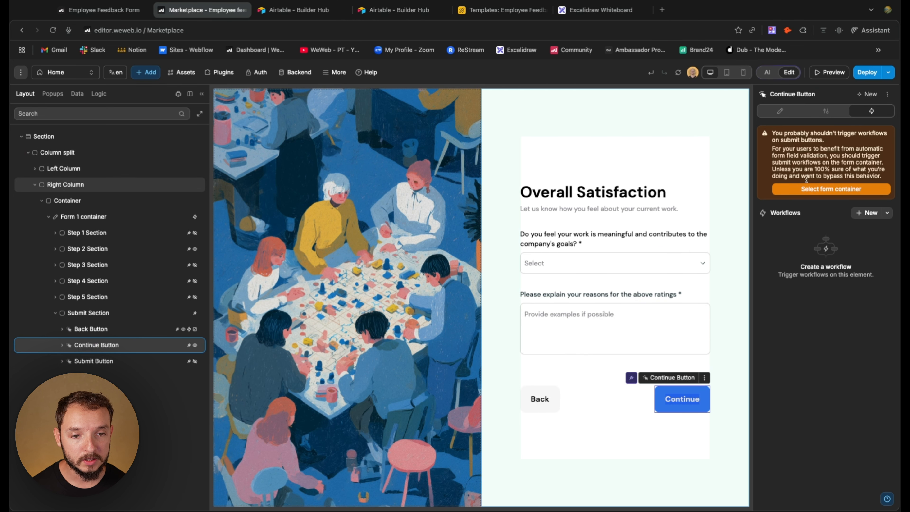
pyautogui.click(817, 189)
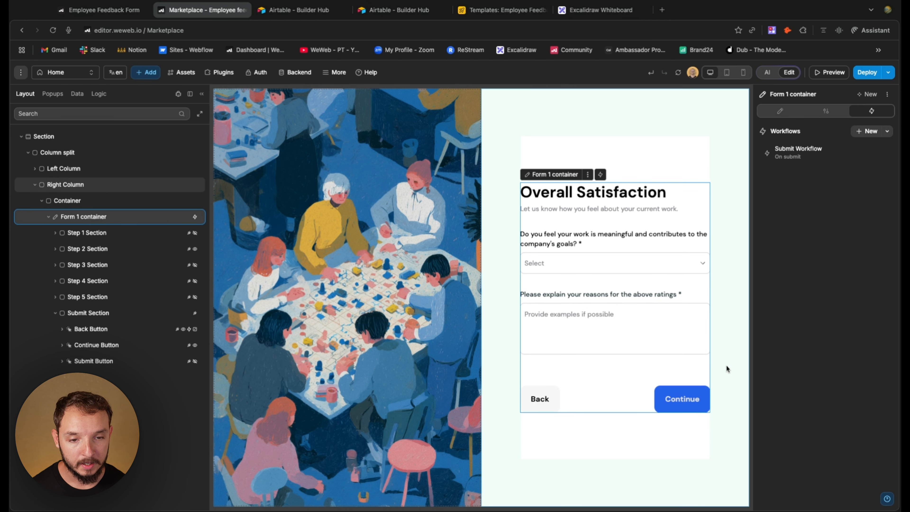
pyautogui.click(806, 150)
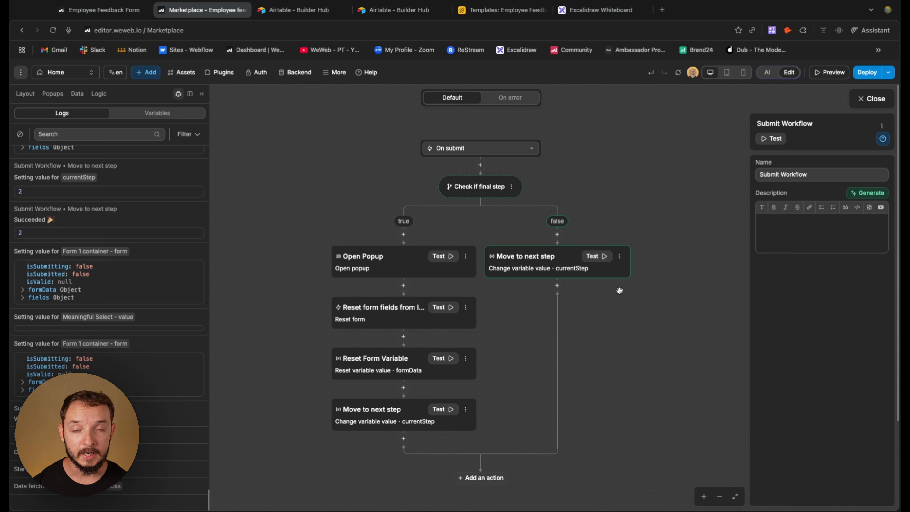
# Examine the false branch's Move to next step action and the condition formula of the Check if final step split.
pyautogui.click(559, 254)
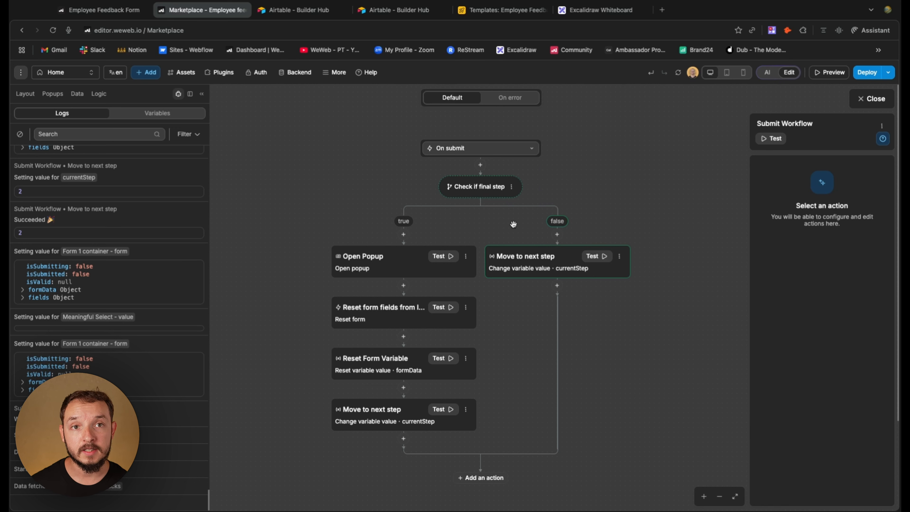
pyautogui.click(489, 192)
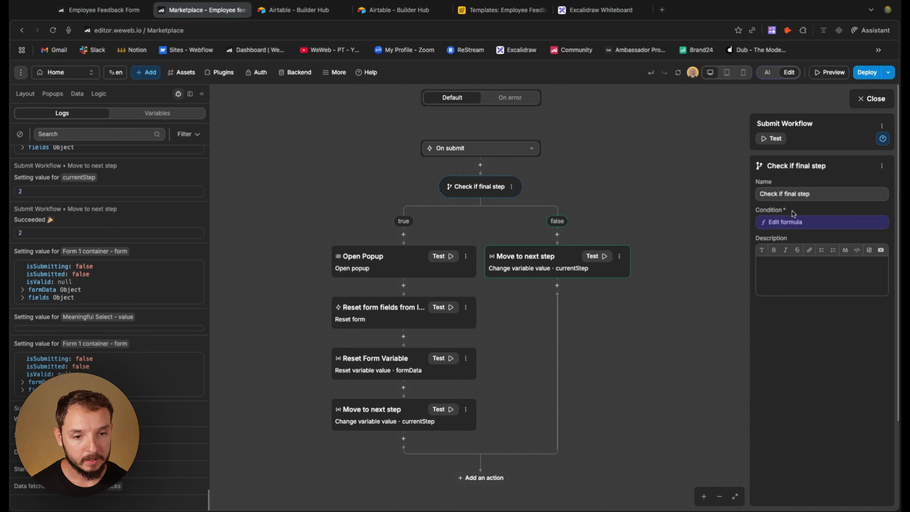
pyautogui.click(796, 222)
pyautogui.moveTo(559, 170)
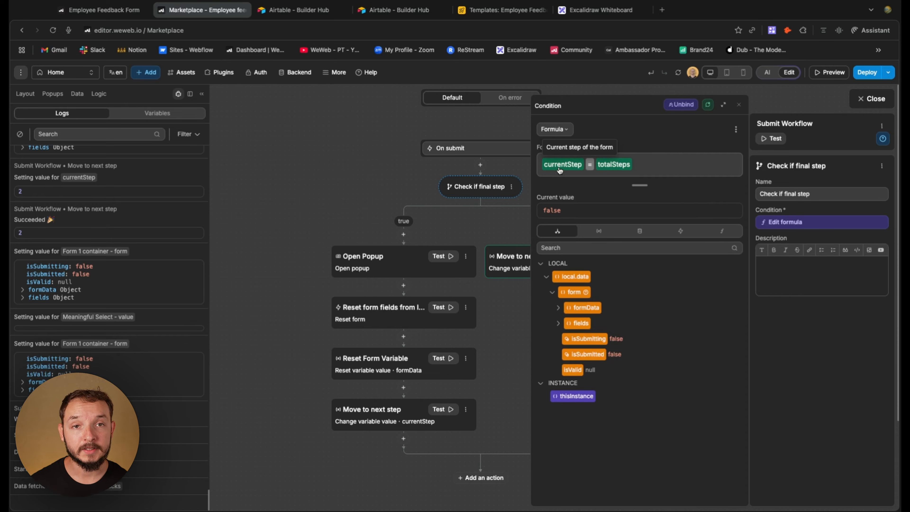
pyautogui.click(739, 104)
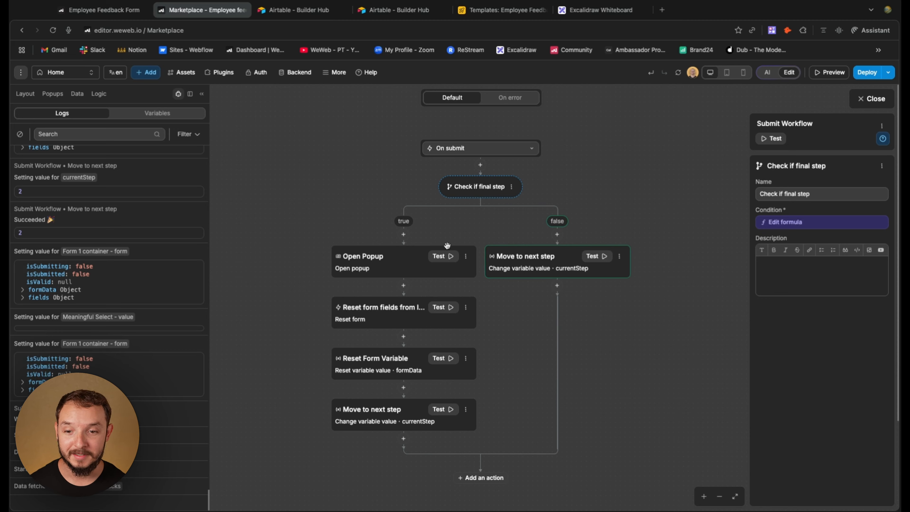
# Add an Airtable Create a record action at the start of the true branch and set its collection to Feedbacks.
pyautogui.click(403, 235)
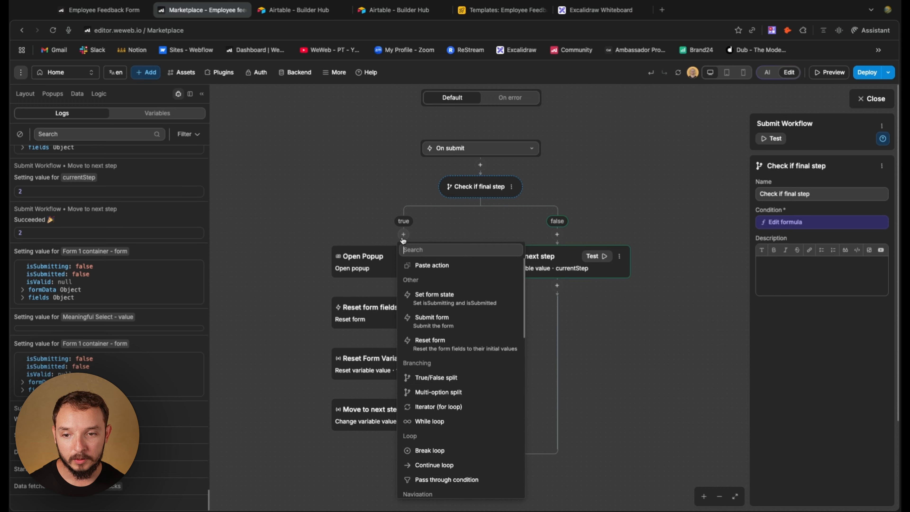
pyautogui.scroll(-10, 466, 323)
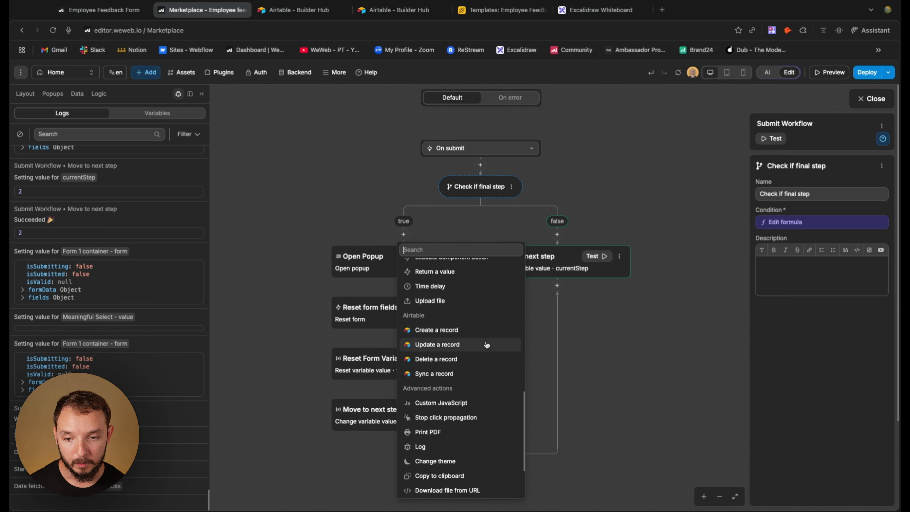
pyautogui.click(471, 330)
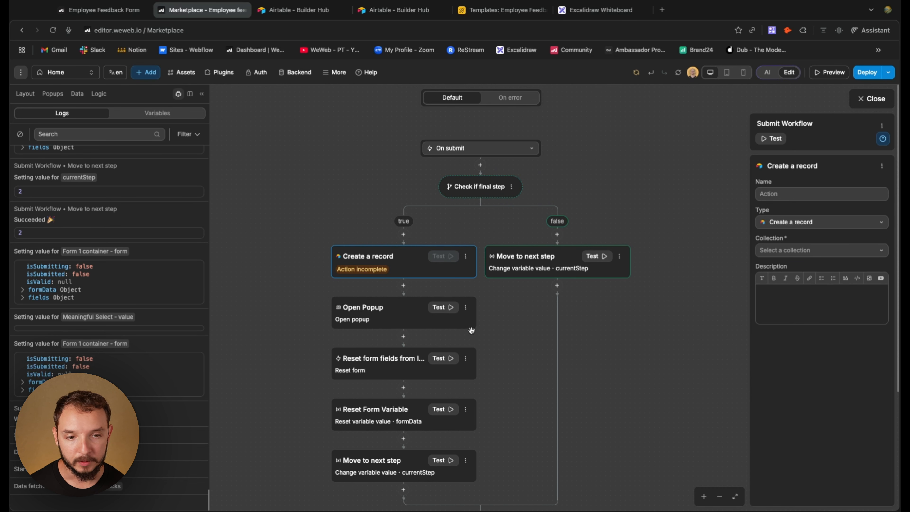
pyautogui.click(811, 250)
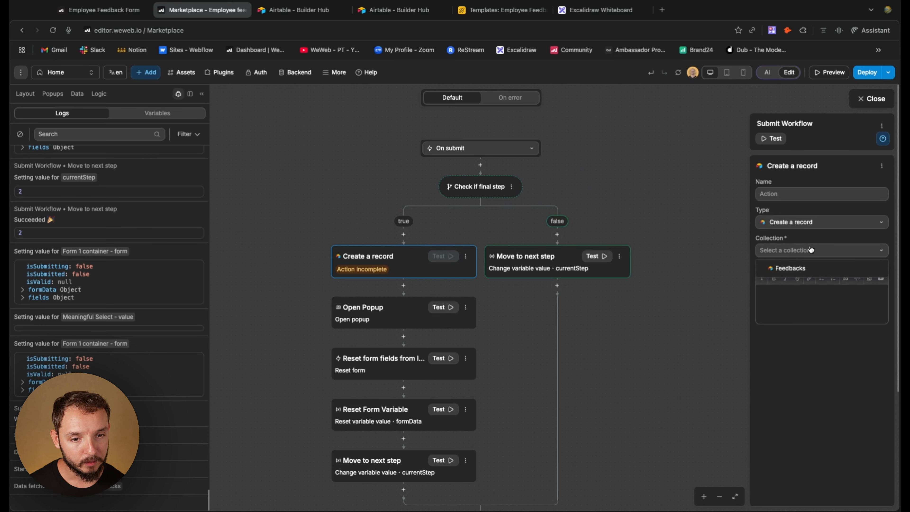
pyautogui.click(790, 268)
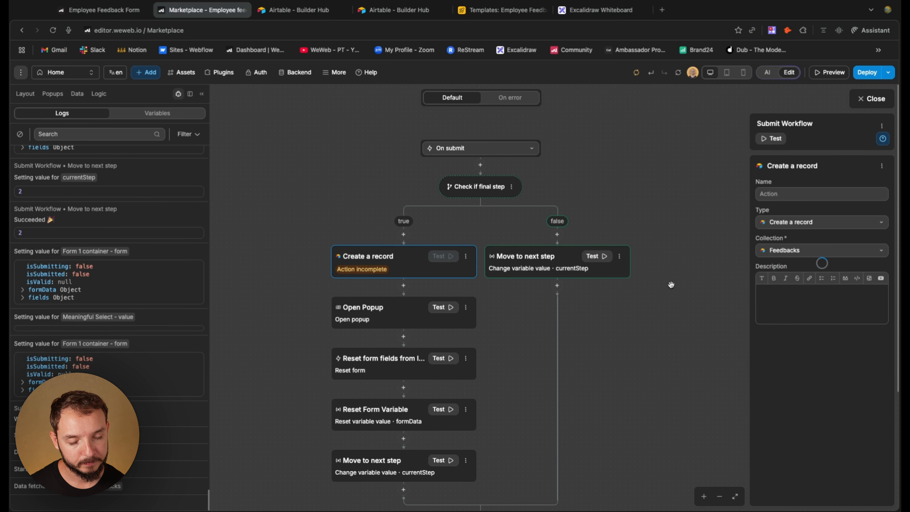
# Review the Create a record action's field list and look up the formData variable that holds the matching form values.
pyautogui.scroll(-4, 777, 263)
pyautogui.scroll(3, 788, 229)
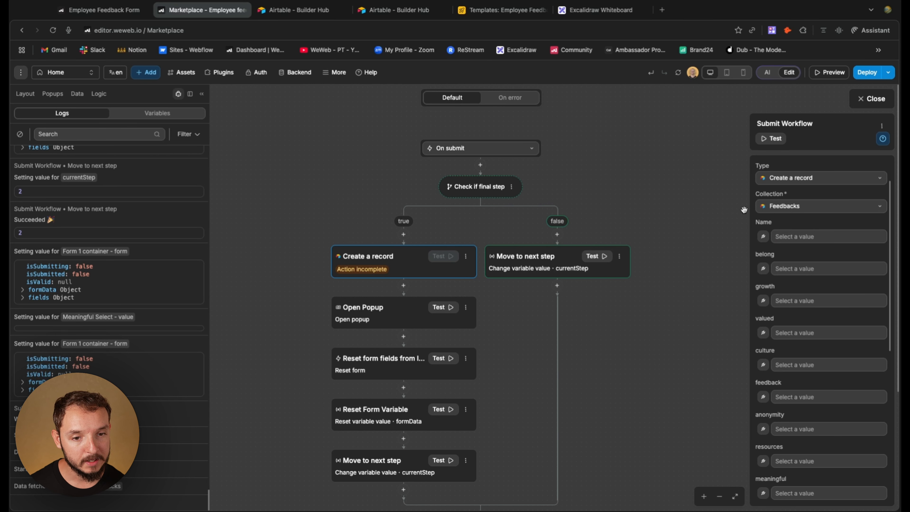
pyautogui.scroll(-3, 784, 262)
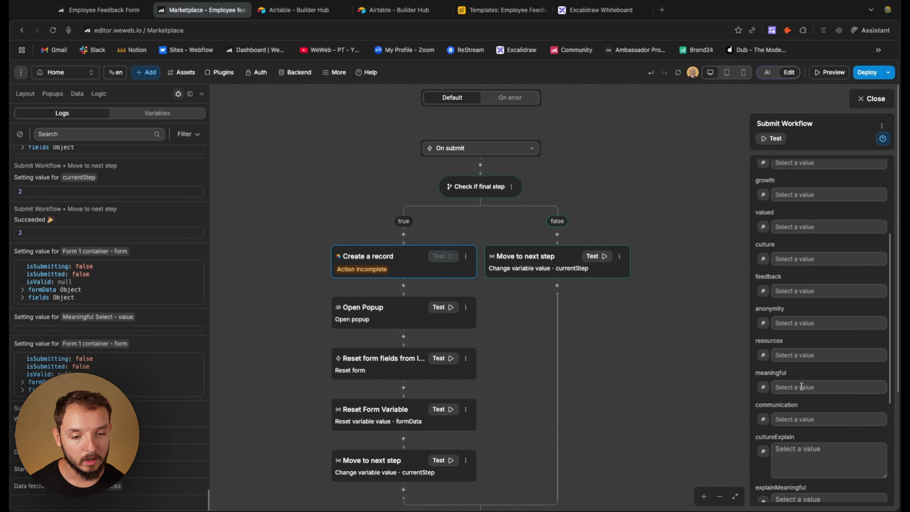
pyautogui.scroll(-1, 798, 426)
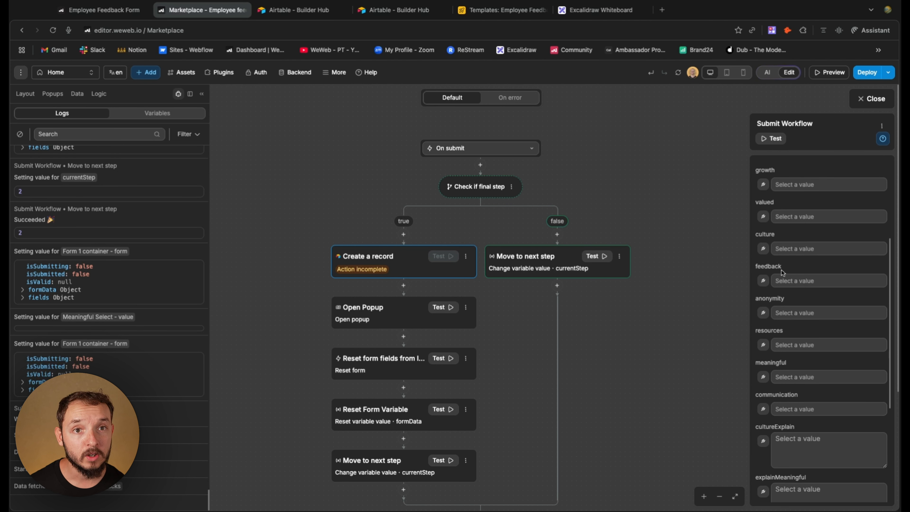
pyautogui.click(77, 94)
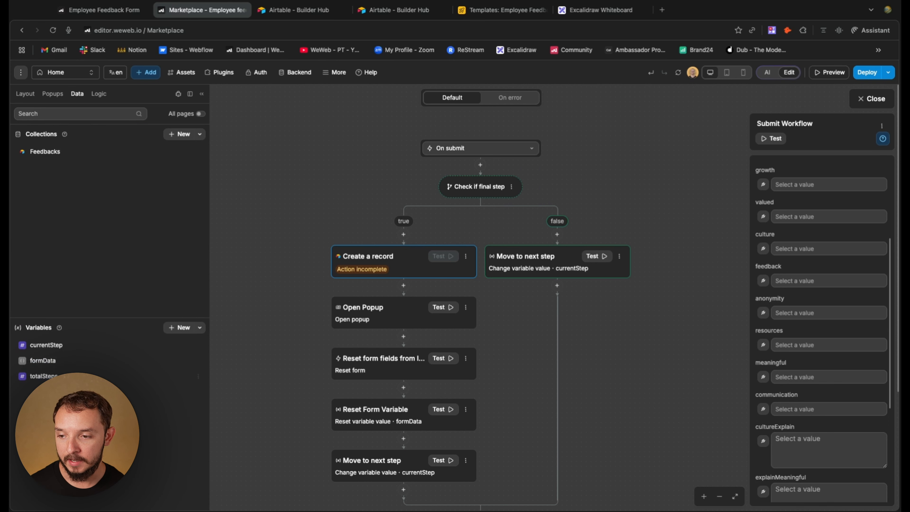
pyautogui.click(45, 363)
pyautogui.scroll(-2, 300, 321)
pyautogui.click(819, 126)
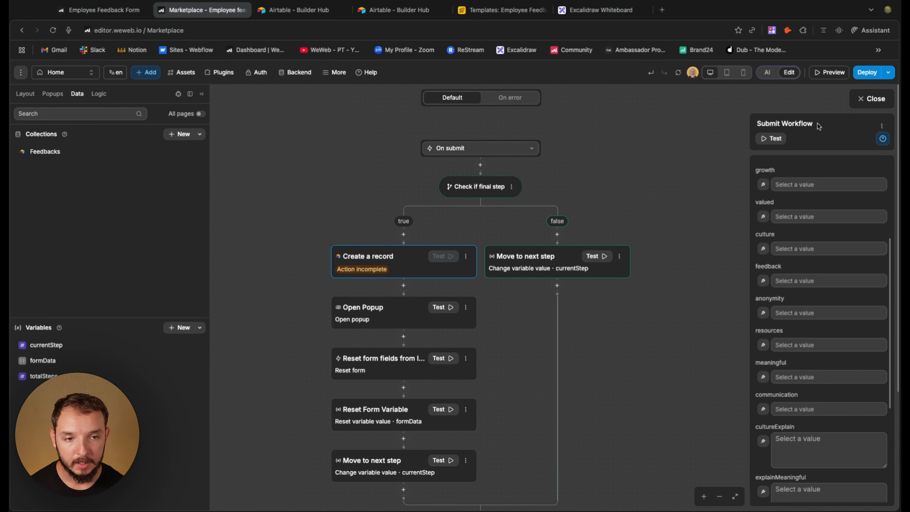
# Close the workflow and fill in the previewed form through Company Culture with No for supportive culture, Yes for belonging, and "culture" as the explanation.
pyautogui.click(874, 102)
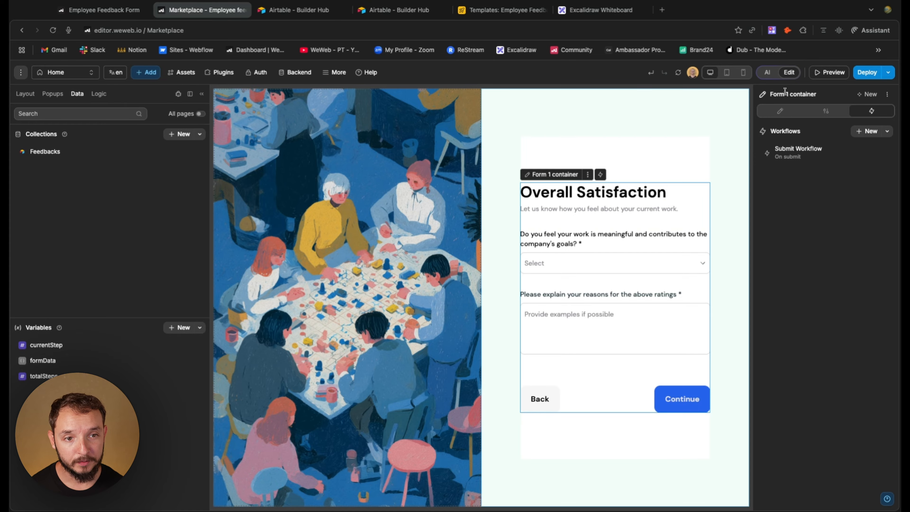
pyautogui.click(829, 72)
pyautogui.click(668, 268)
pyautogui.click(639, 303)
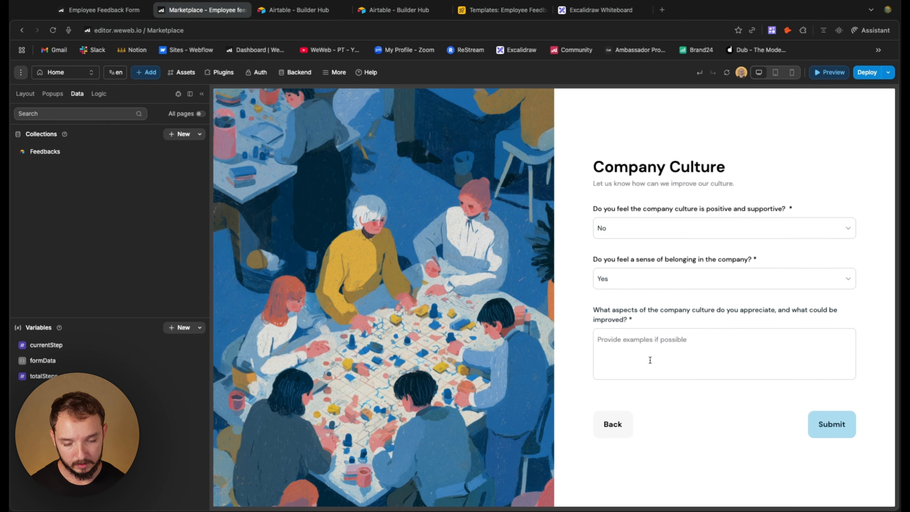
pyautogui.click(649, 359)
pyautogui.write('culture')
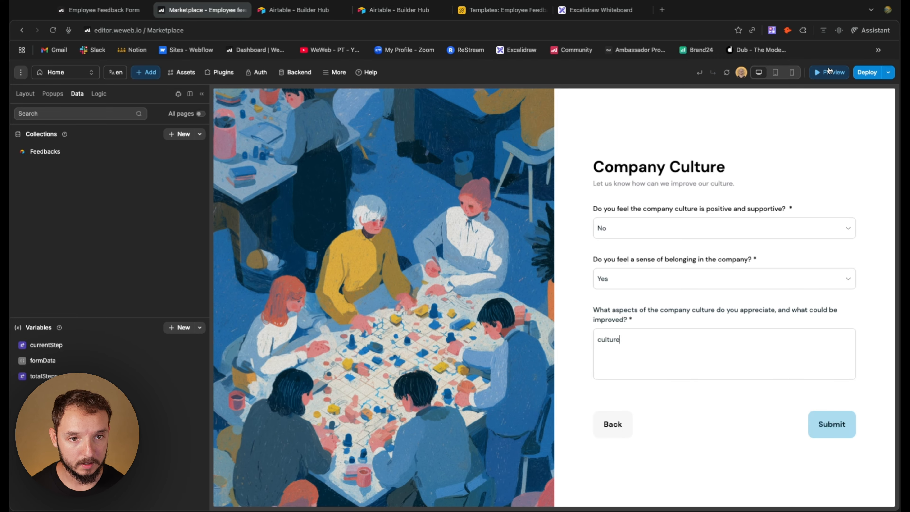
# Return to edit mode, reopen the form container's Submit Workflow, and select its Create a record action.
pyautogui.click(825, 75)
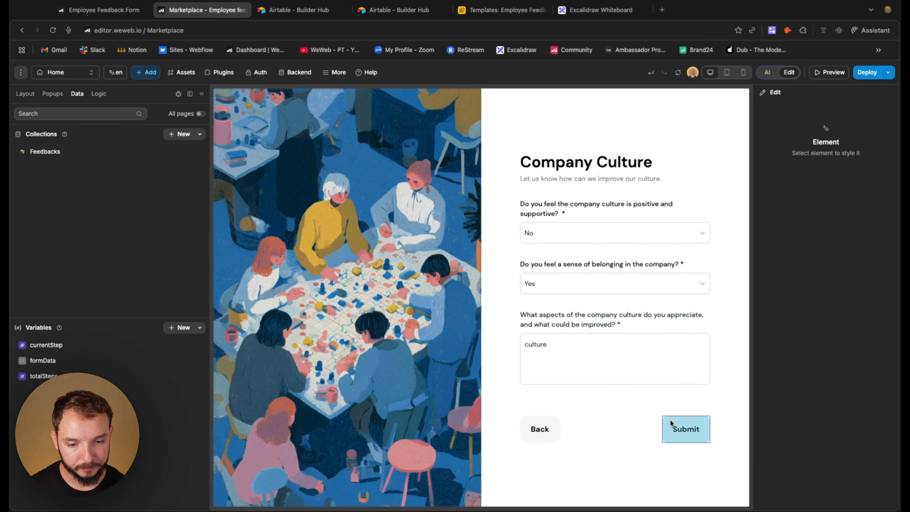
pyautogui.click(670, 410)
pyautogui.click(816, 150)
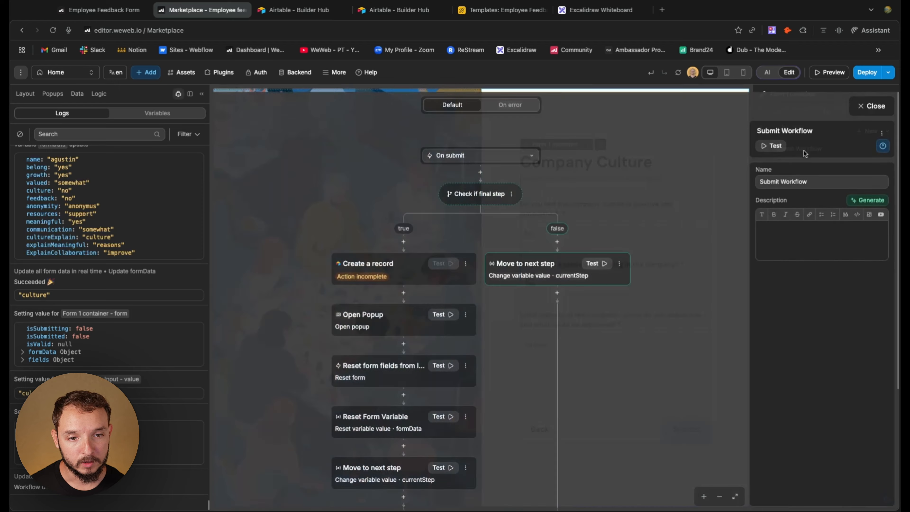
pyautogui.click(370, 255)
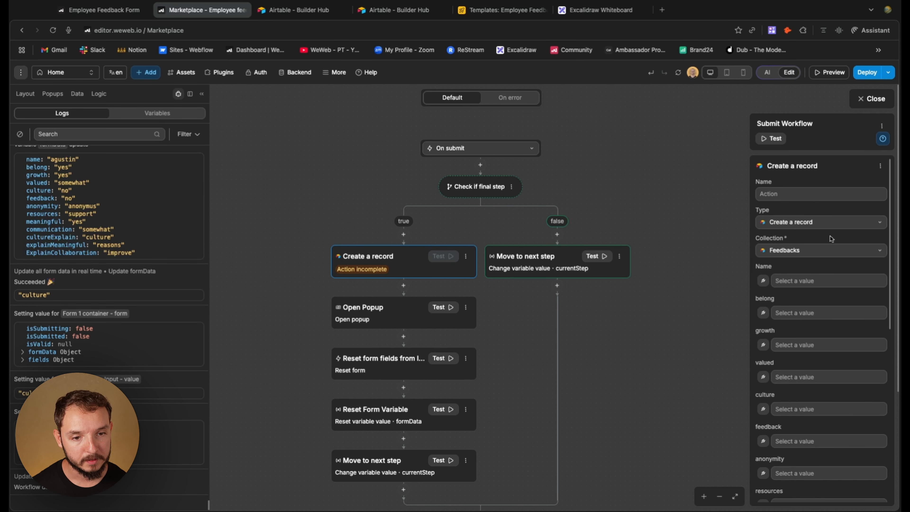
# Switch to the Excalidraw diagram to review the formData Variable and its step entries, and return to the WeWeb editor.
pyautogui.click(623, 12)
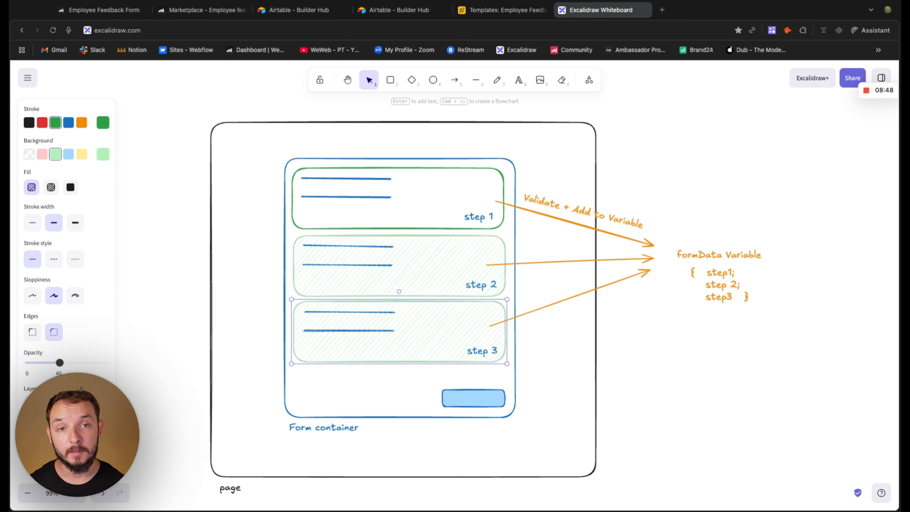
pyautogui.moveTo(659, 193); pyautogui.dragTo(814, 334)
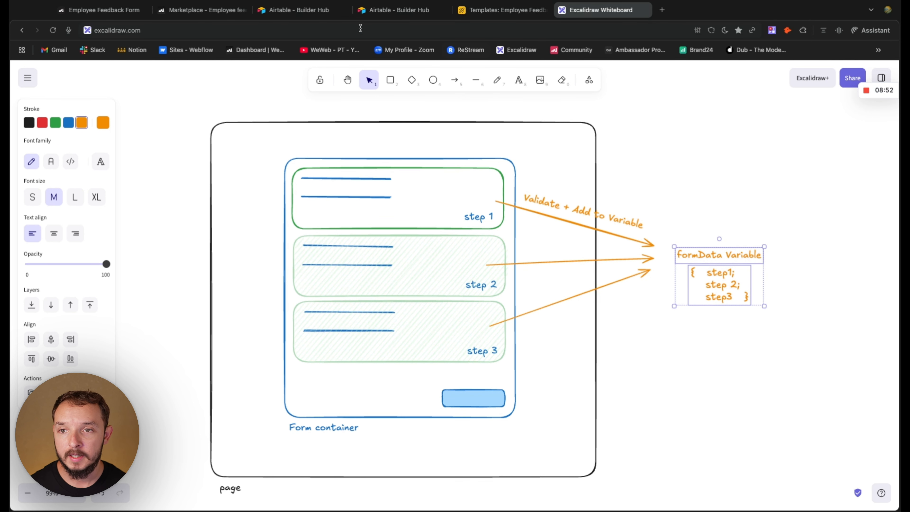
pyautogui.click(207, 10)
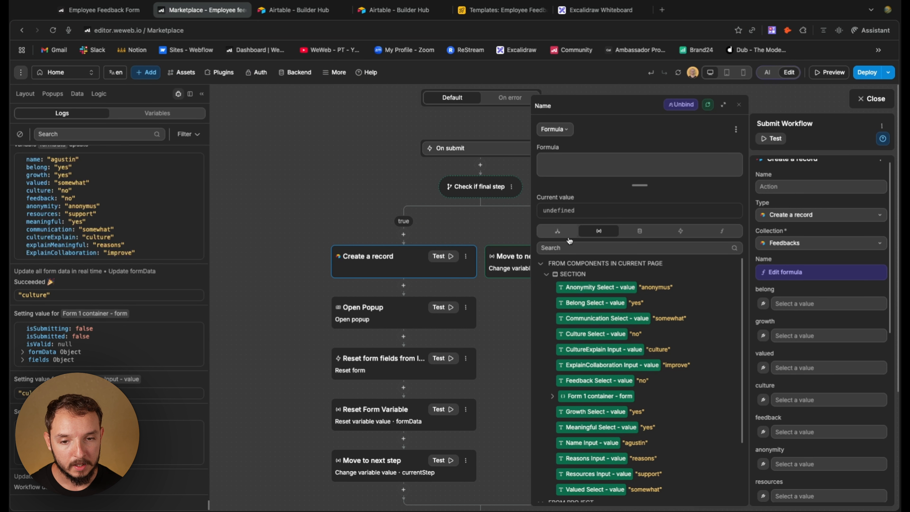
# Bind the Create a record fields, starting with Name, to the matching properties of the project's formData variable.
pyautogui.click(559, 232)
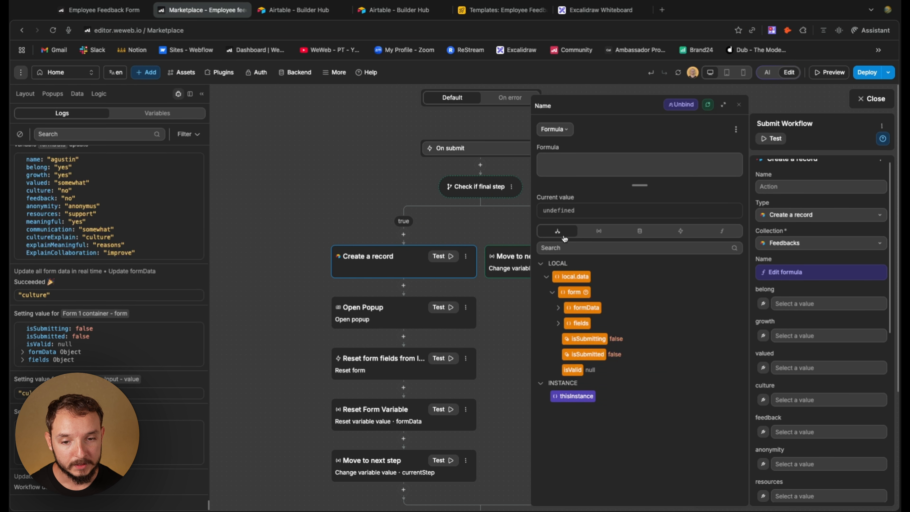
pyautogui.click(598, 231)
pyautogui.scroll(-3, 609, 350)
pyautogui.scroll(3, 608, 351)
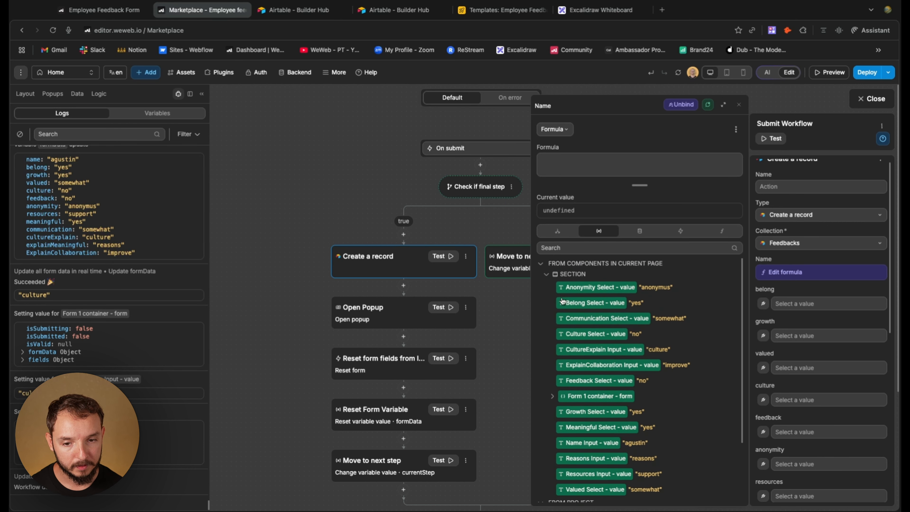
pyautogui.click(546, 275)
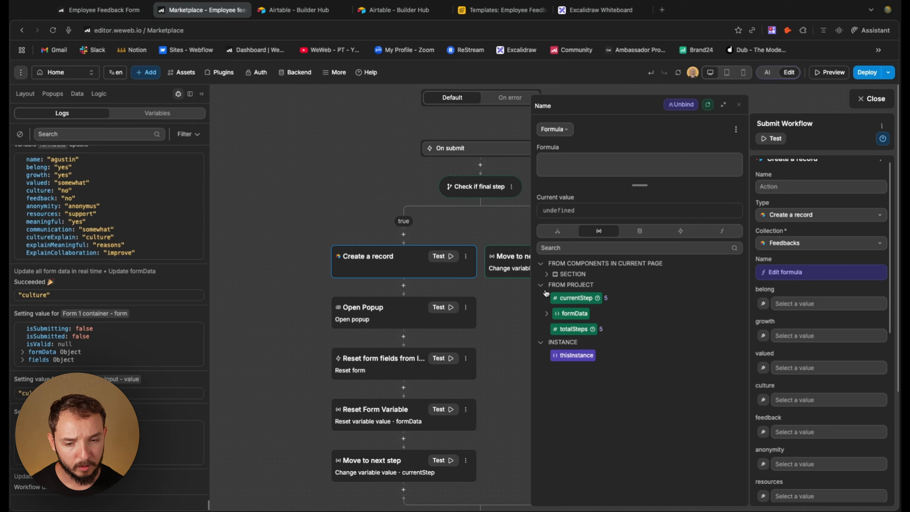
pyautogui.click(546, 314)
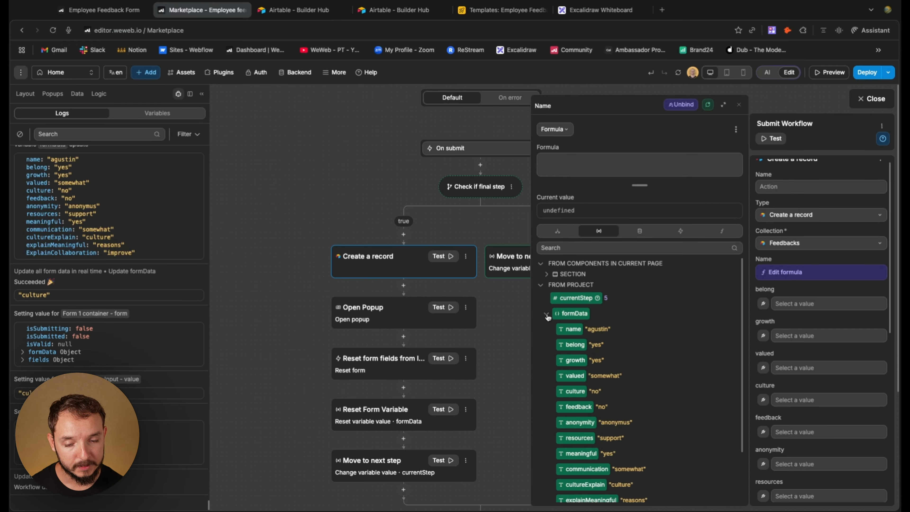
pyautogui.scroll(-3, 547, 316)
pyautogui.click(77, 93)
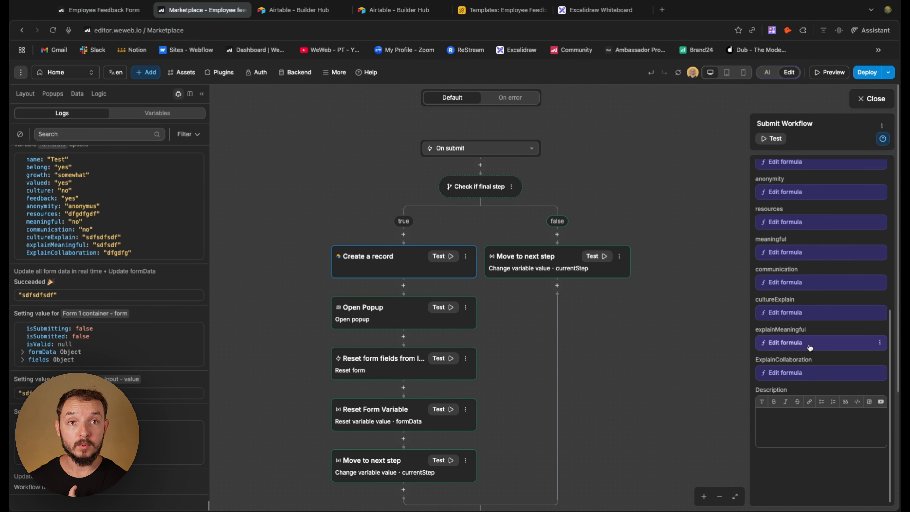
# Close the workflow, clear the debugger logs, and submit the completed feedback form in preview mode.
pyautogui.click(859, 100)
pyautogui.click(20, 136)
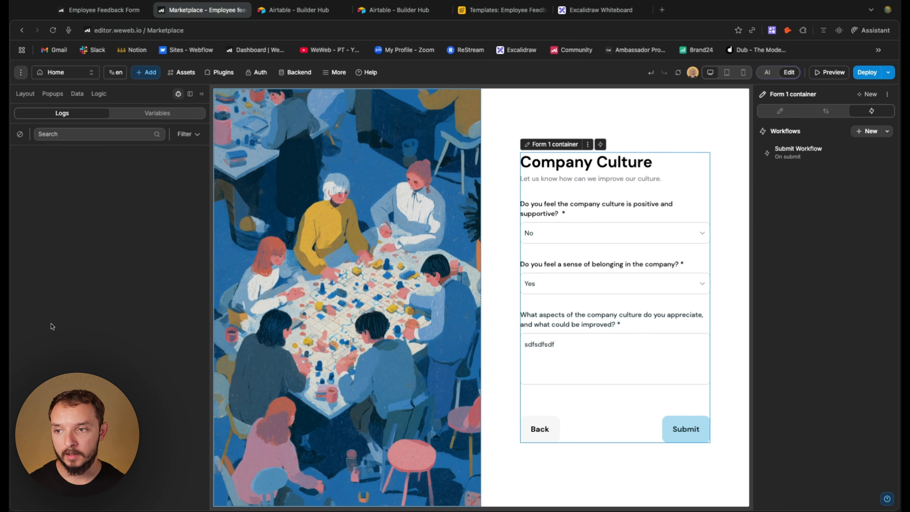
pyautogui.click(835, 73)
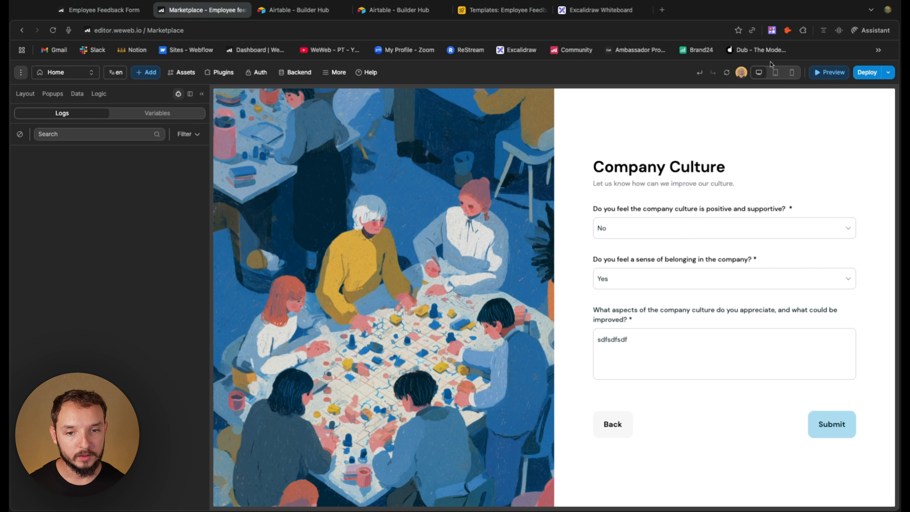
pyautogui.click(844, 430)
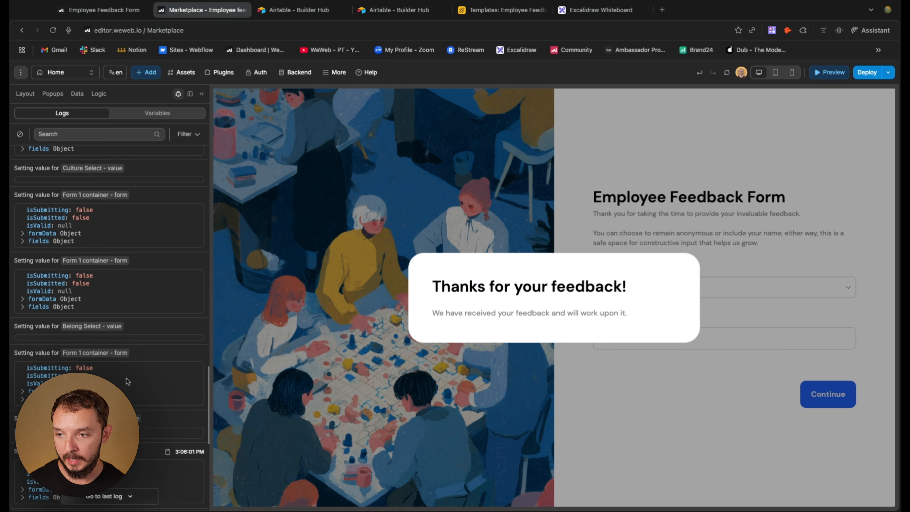
# Examine the debugger logs of the Submit Workflow run from the form submission.
pyautogui.scroll(10, 135, 378)
pyautogui.scroll(-4, 72, 358)
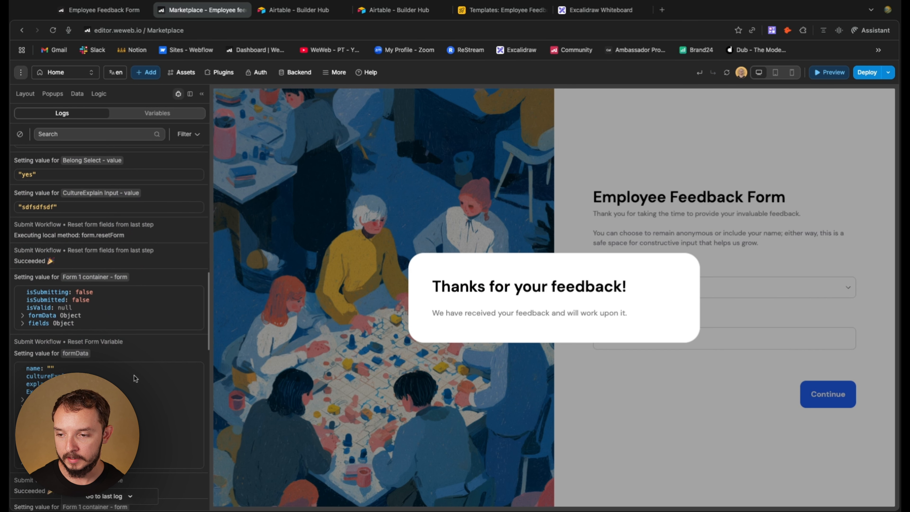
pyautogui.scroll(-6, 74, 353)
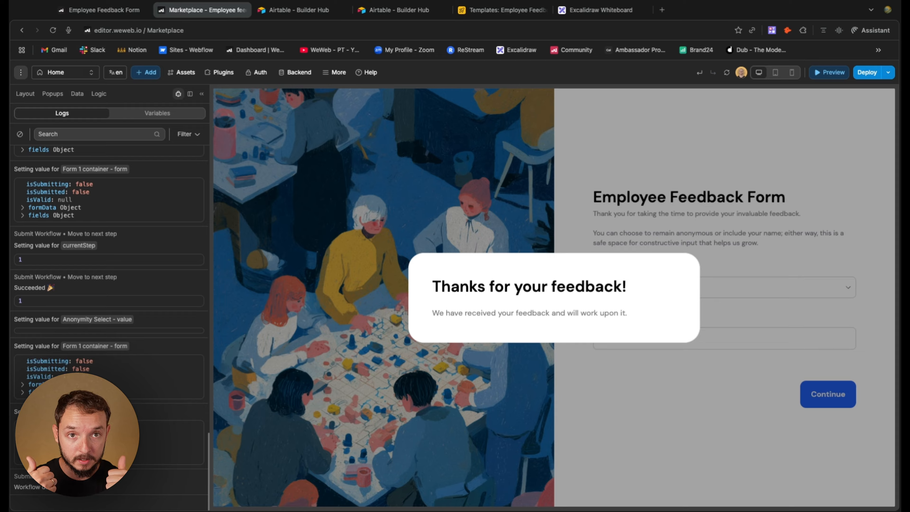
# Check the submitted record in Airtable's Employee Feedback table, return to the WeWeb preview, and dismiss the thank-you popup.
pyautogui.click(496, 9)
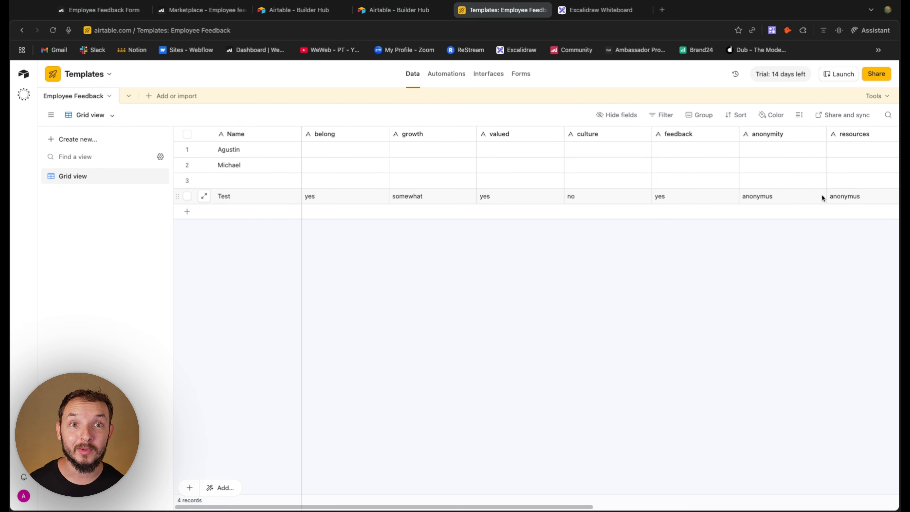
pyautogui.click(211, 11)
pyautogui.click(659, 220)
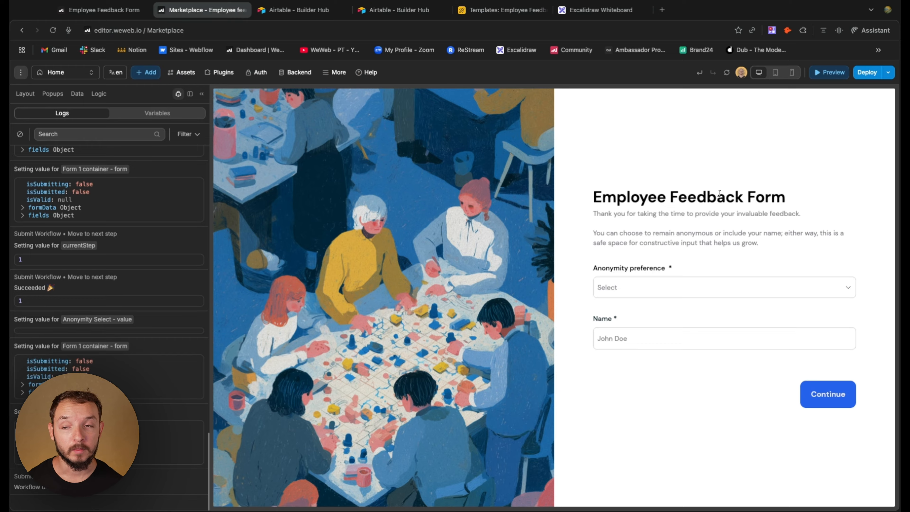
# Review the data source plugins available as alternatives to Airtable, and close the plugin list.
pyautogui.click(218, 70)
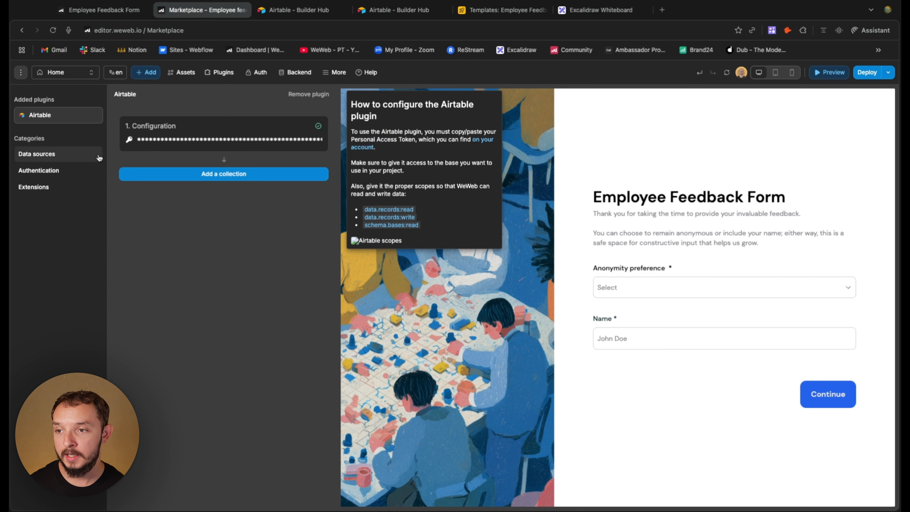
pyautogui.click(37, 154)
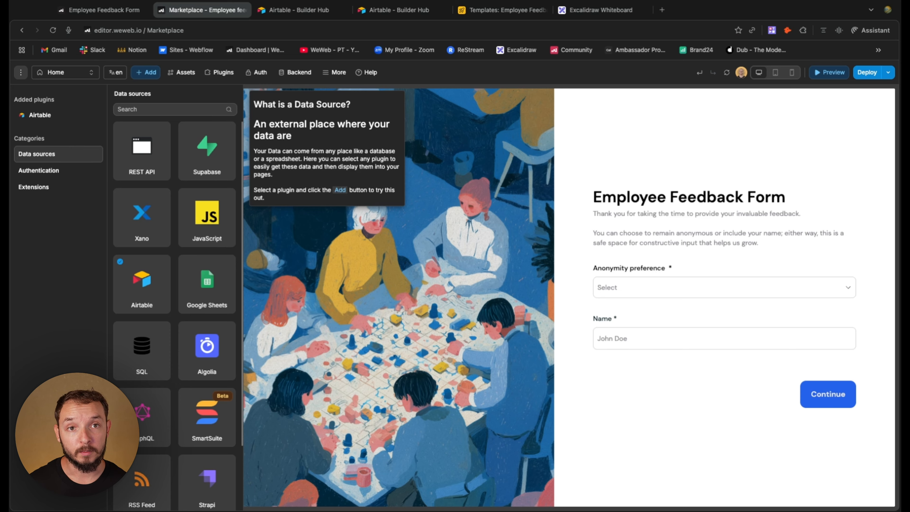
pyautogui.click(730, 128)
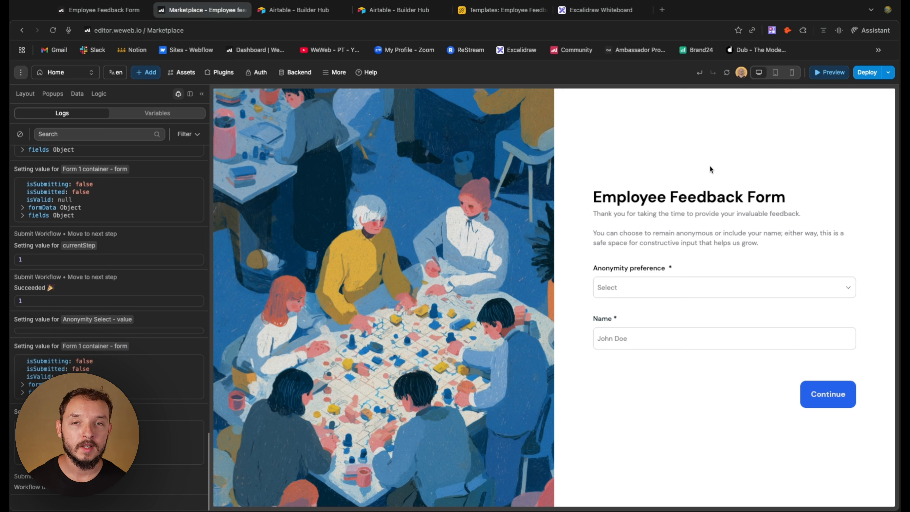